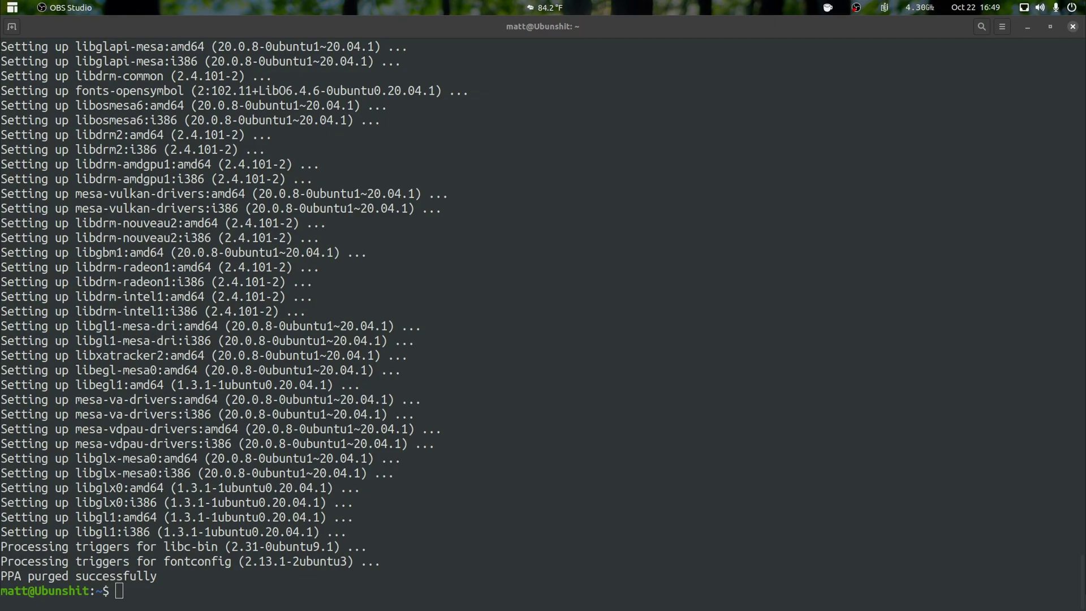
# Check the update and release notification settings in Software & Updates
pyautogui.press('super')
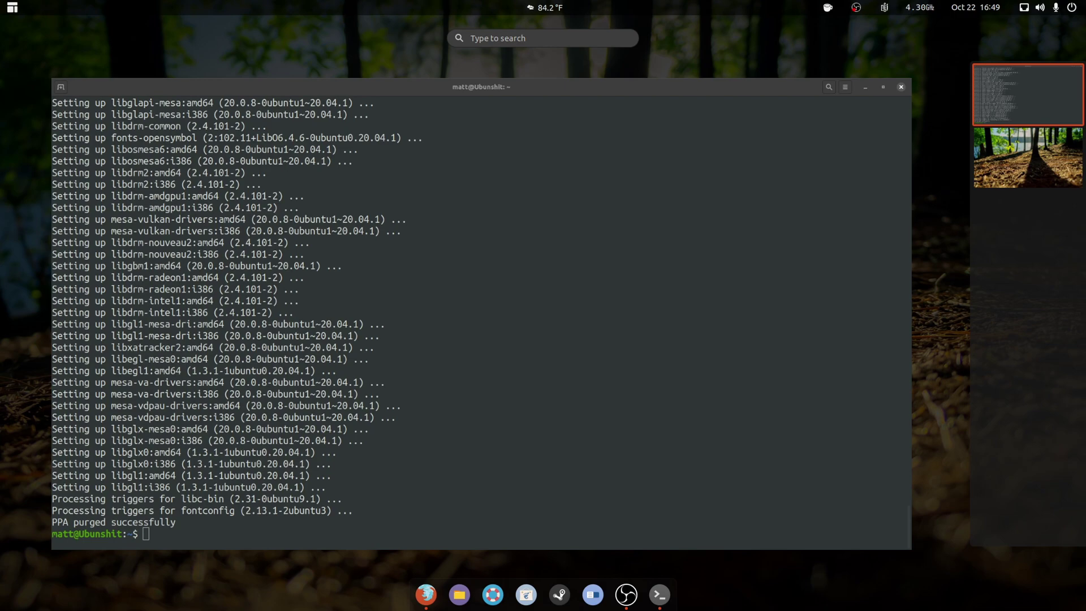
pyautogui.click(402, 203)
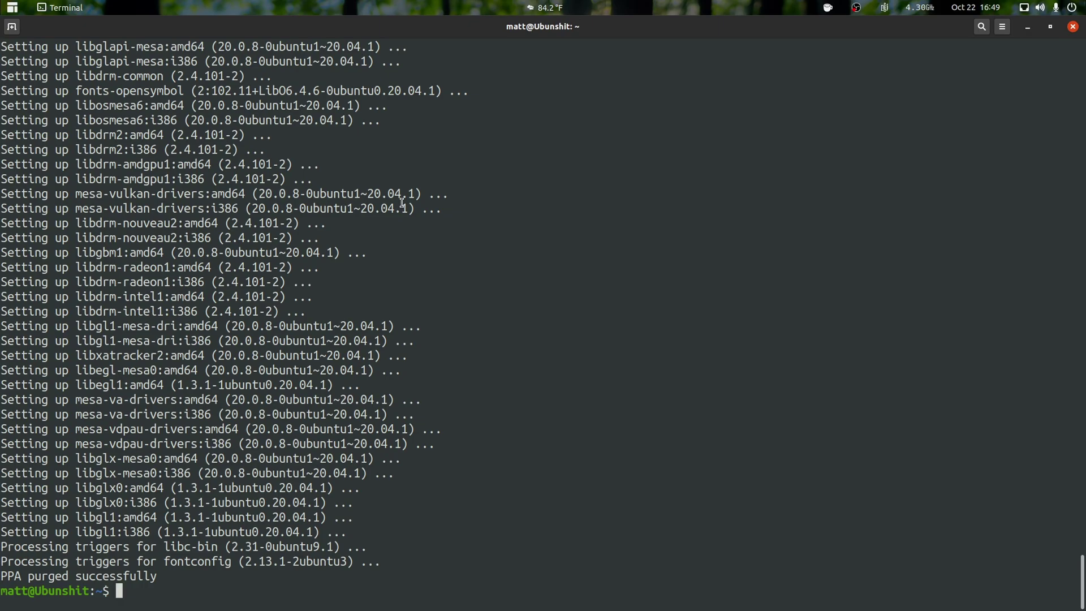
pyautogui.press('super')
pyautogui.write('soft')
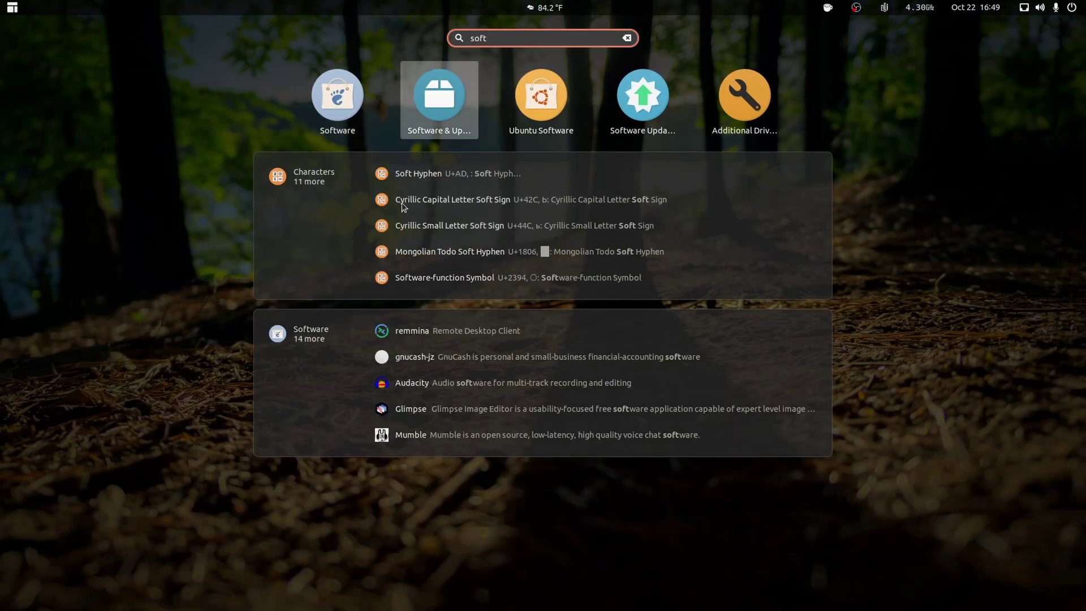
pyautogui.press('Return')
pyautogui.click(503, 246)
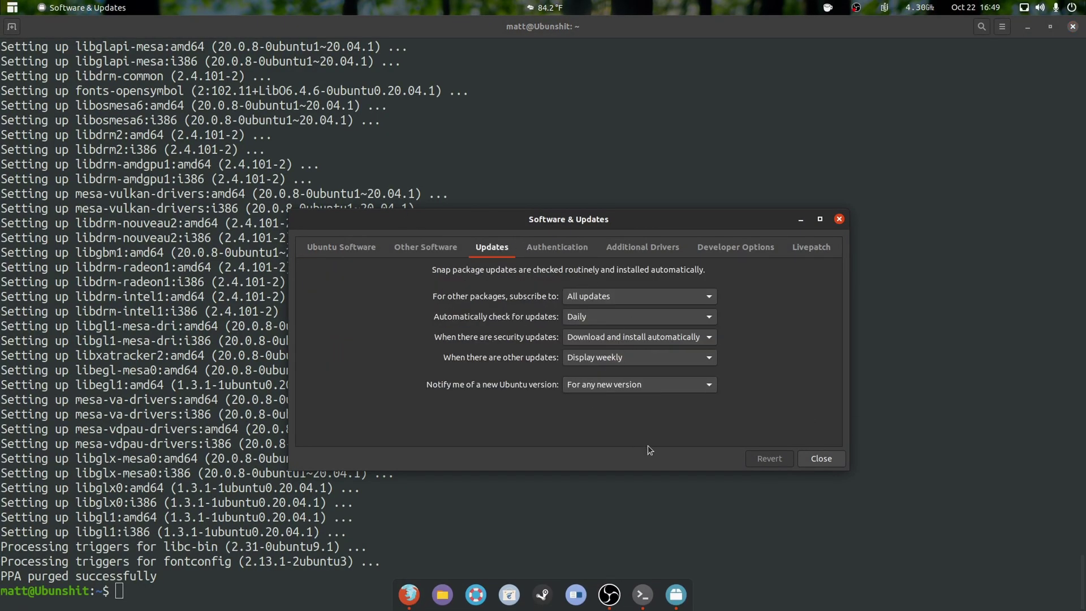
pyautogui.click(819, 464)
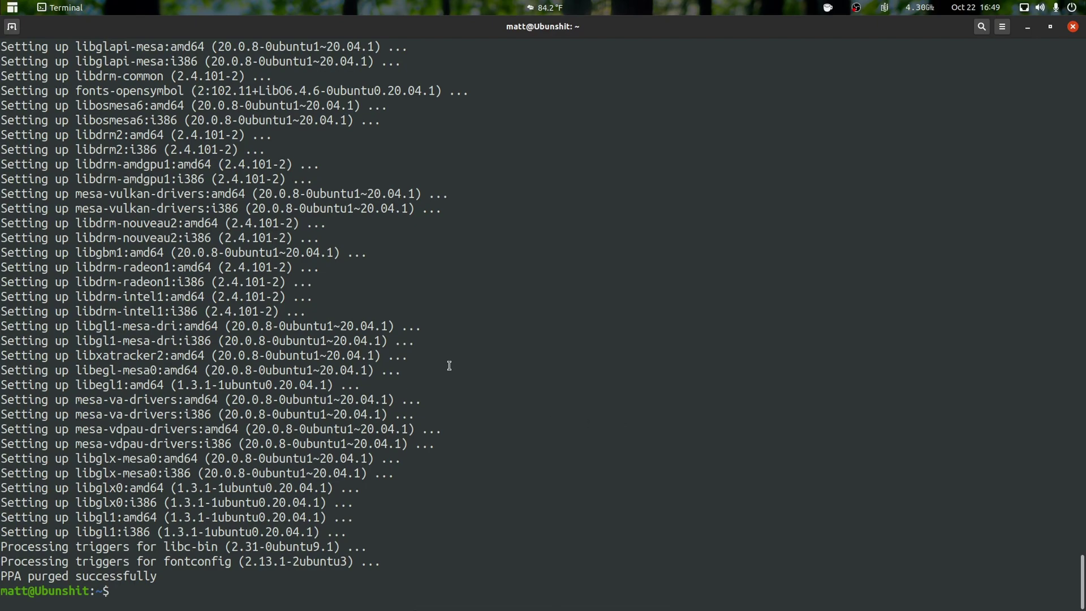
# Run 'sudo apt-get dist-upgrade' to confirm no packages are pending
pyautogui.press('Up')
pyautogui.press('Up')
pyautogui.press('Up')
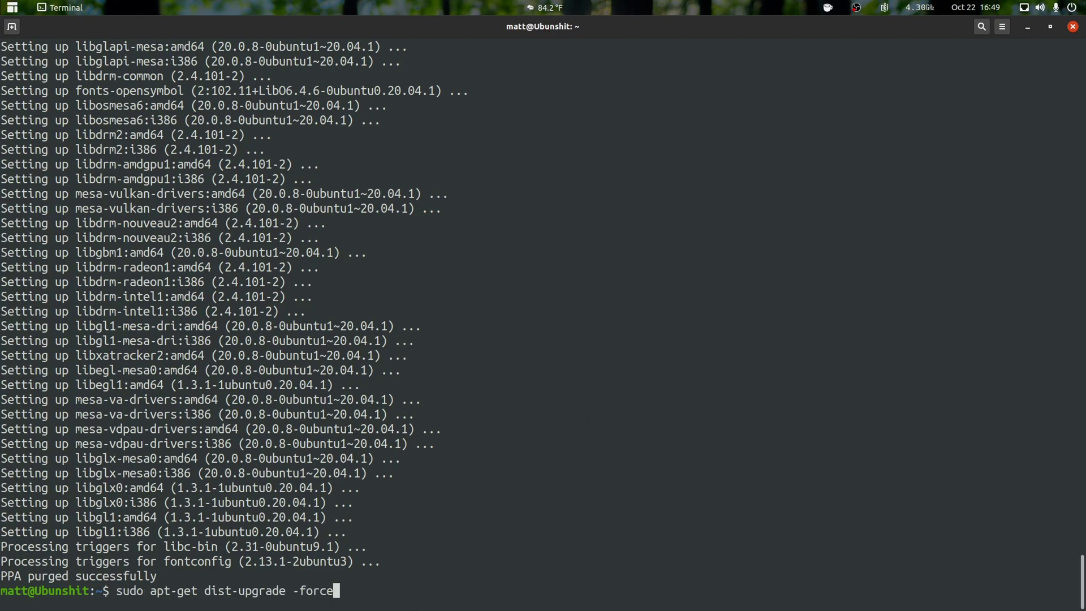
pyautogui.press('Up')
pyautogui.press('Up')
pyautogui.press('Up')
pyautogui.press('Up')
pyautogui.press('Up')
pyautogui.press('Return')
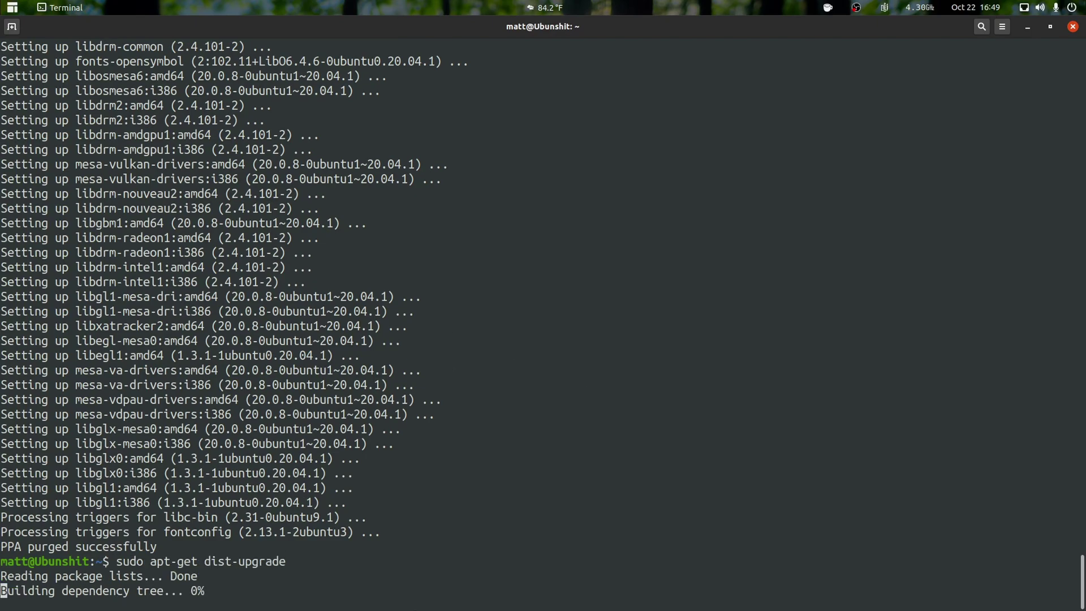
# Run 'sudo do-release-upgrade -d' and accept the third-party sources notice
pyautogui.press('Up')
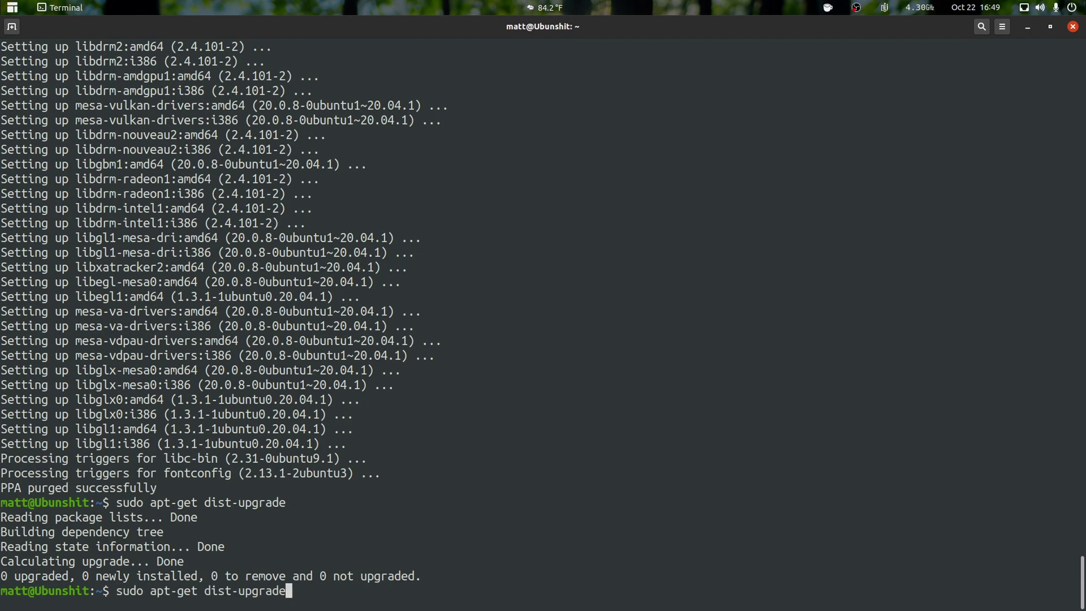
pyautogui.press('Up')
pyautogui.press('Up')
pyautogui.press('Down')
pyautogui.press('Down')
pyautogui.press('Down')
pyautogui.press('Up')
pyautogui.press('Up')
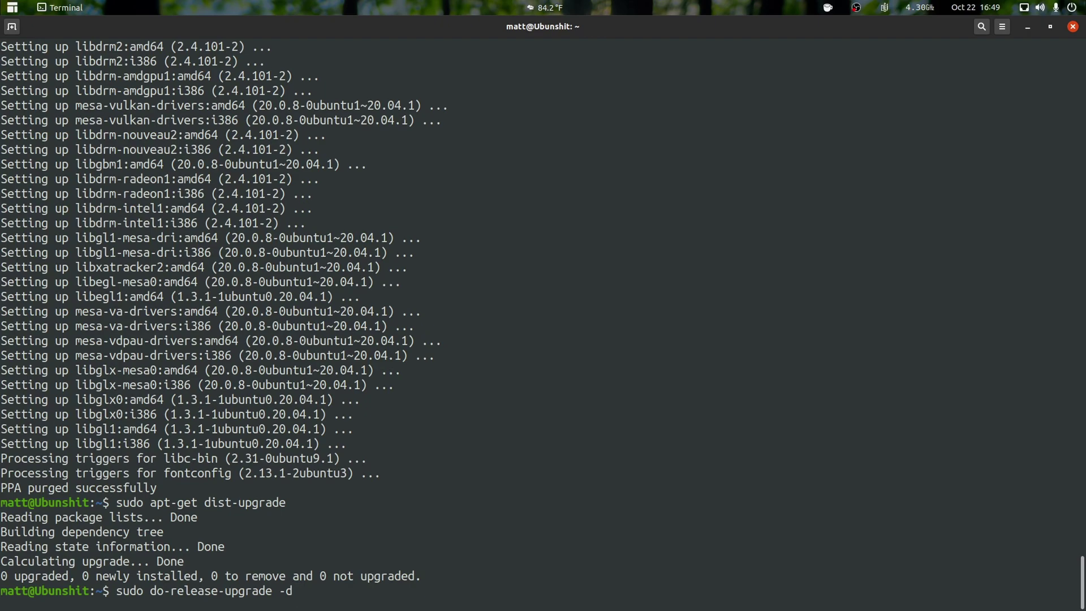
pyautogui.press('Return')
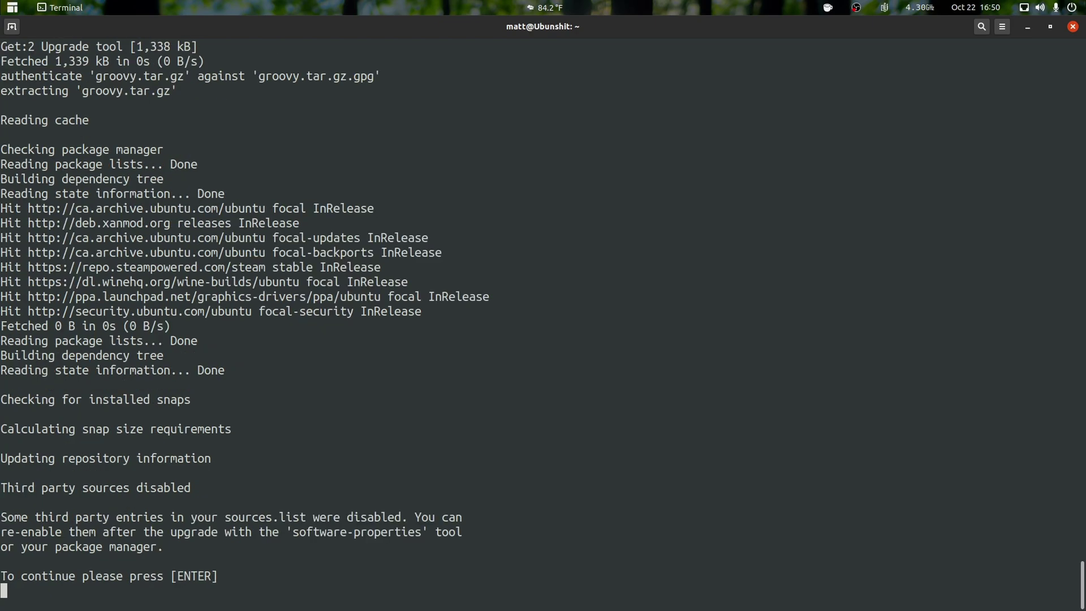
pyautogui.press('Return')
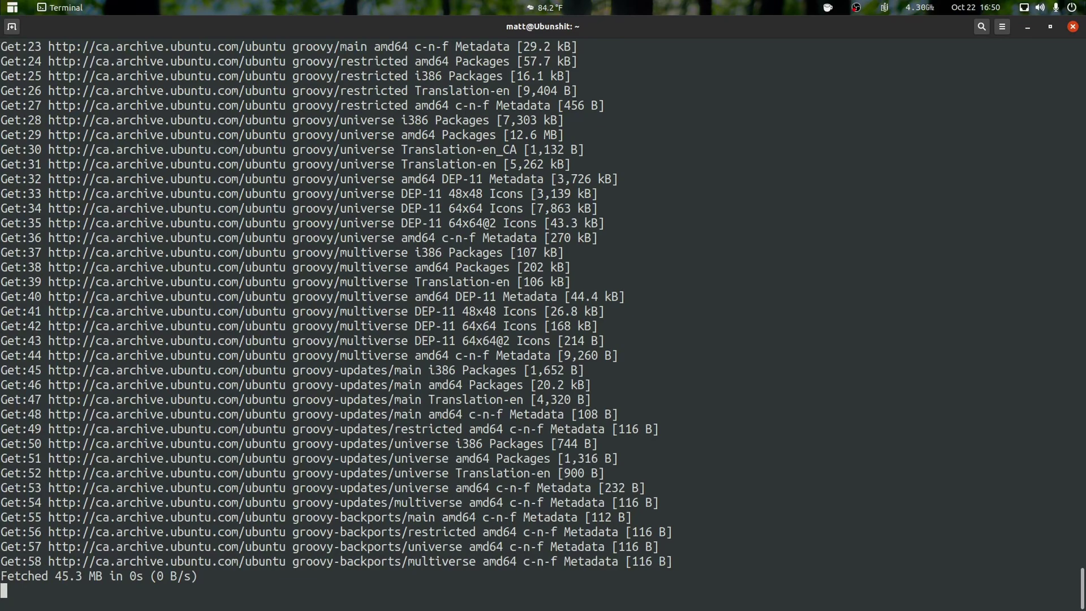
# Wait for the upgrade summary prompt: 158 new, 1331 upgraded, 918 M to download
pyautogui.hotkey('alt', 'Tab')
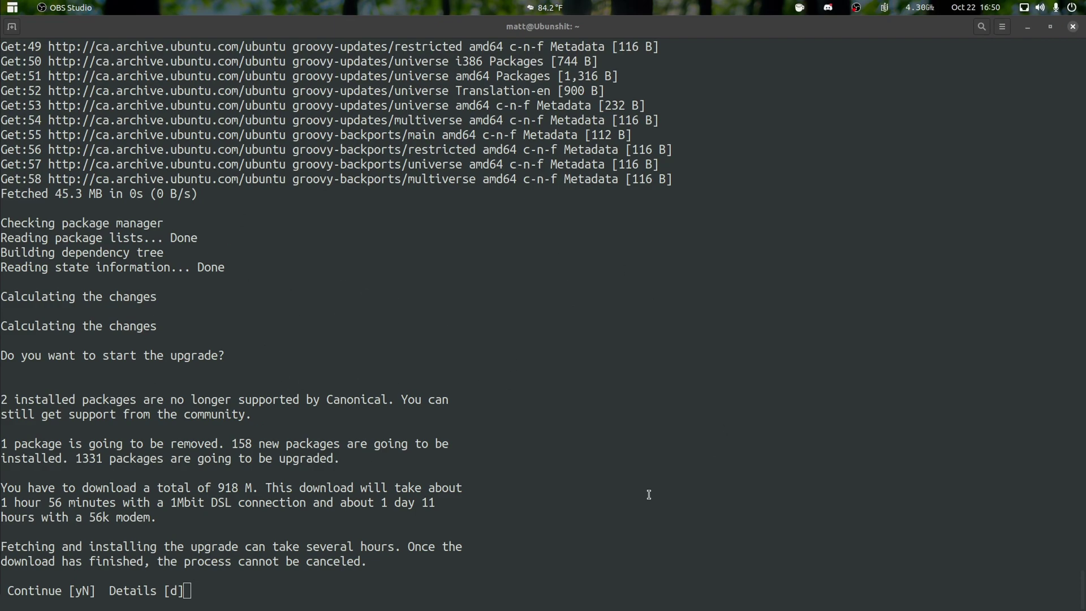
# Answer y to start the upgrade and continue past the lock-screen notice
pyautogui.click(421, 469)
pyautogui.write('y')
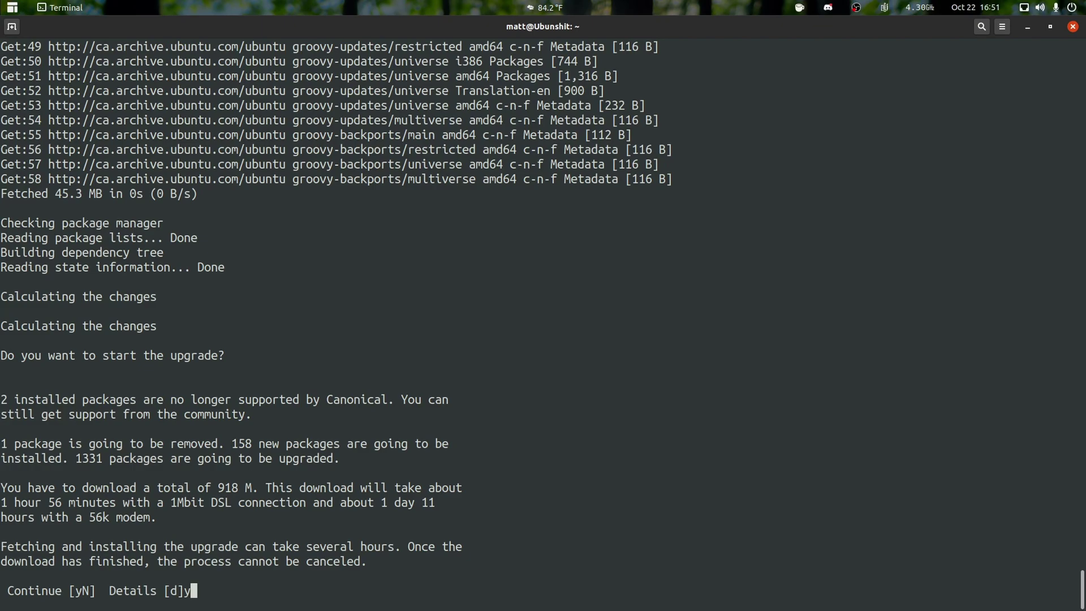
pyautogui.press('Return')
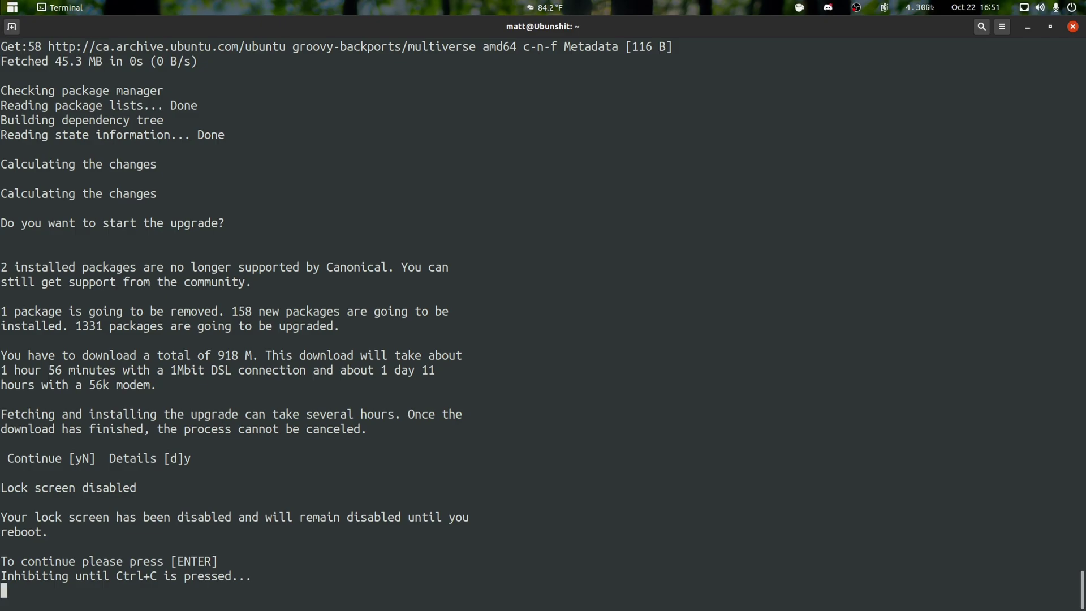
pyautogui.press('Return')
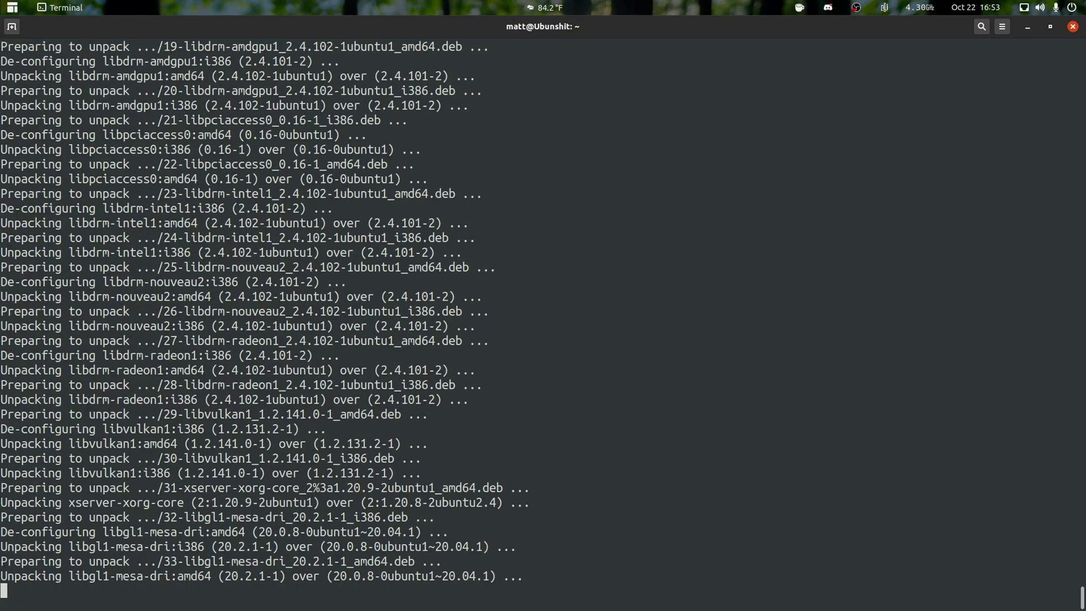
# Wait for installation to finish until the prompt to remove 63 obsolete packages appears
pyautogui.hotkey('alt', 'Tab')
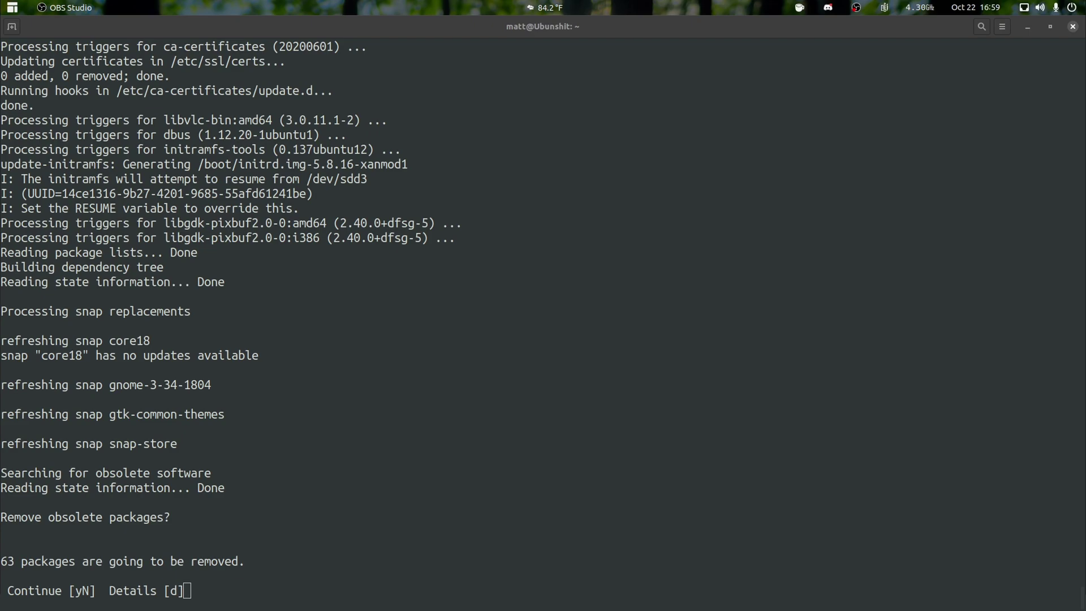
# Answer y to remove the 63 obsolete packages and let the system upgrade complete
pyautogui.hotkey('alt', 'Tab')
pyautogui.write('y')
pyautogui.press('Return')
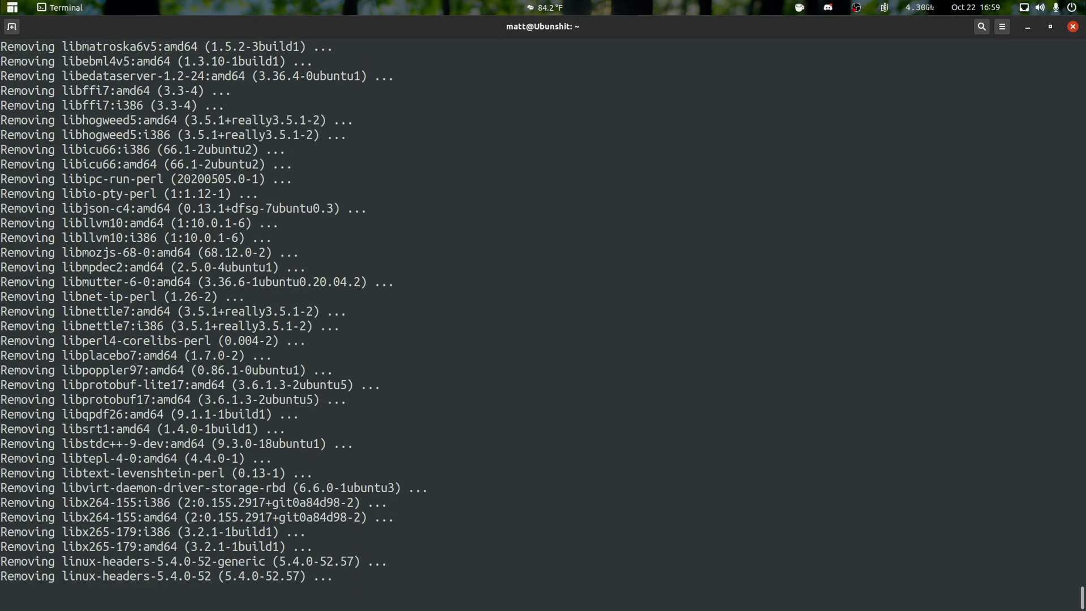
pyautogui.hotkey('alt', 'Tab')
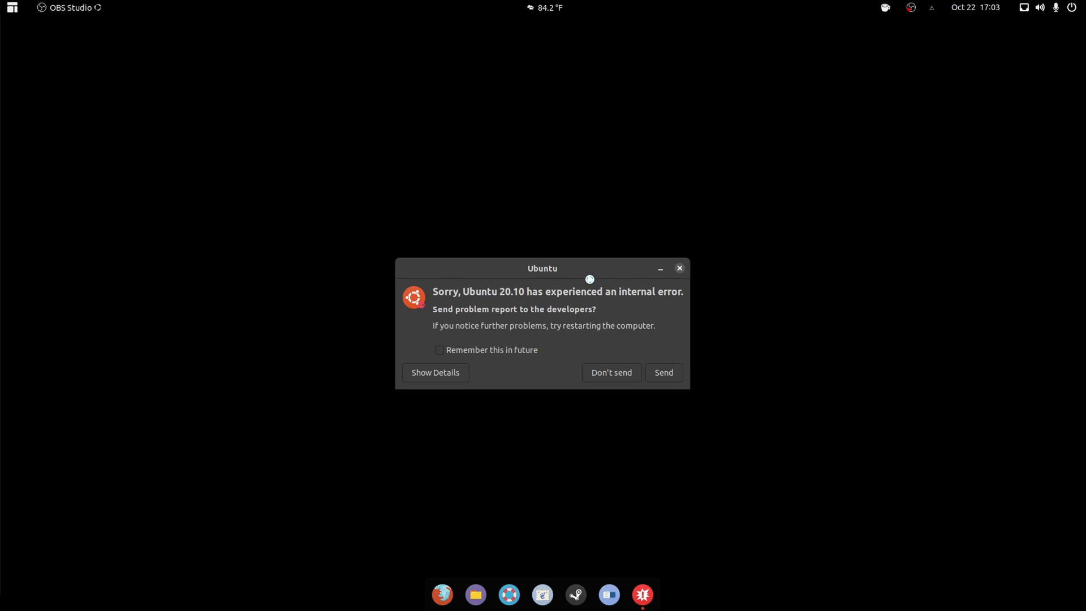
# Move the Ubuntu 20.10 internal error dialog aside and choose Don't send
pyautogui.moveTo(579, 271); pyautogui.dragTo(537, 239)
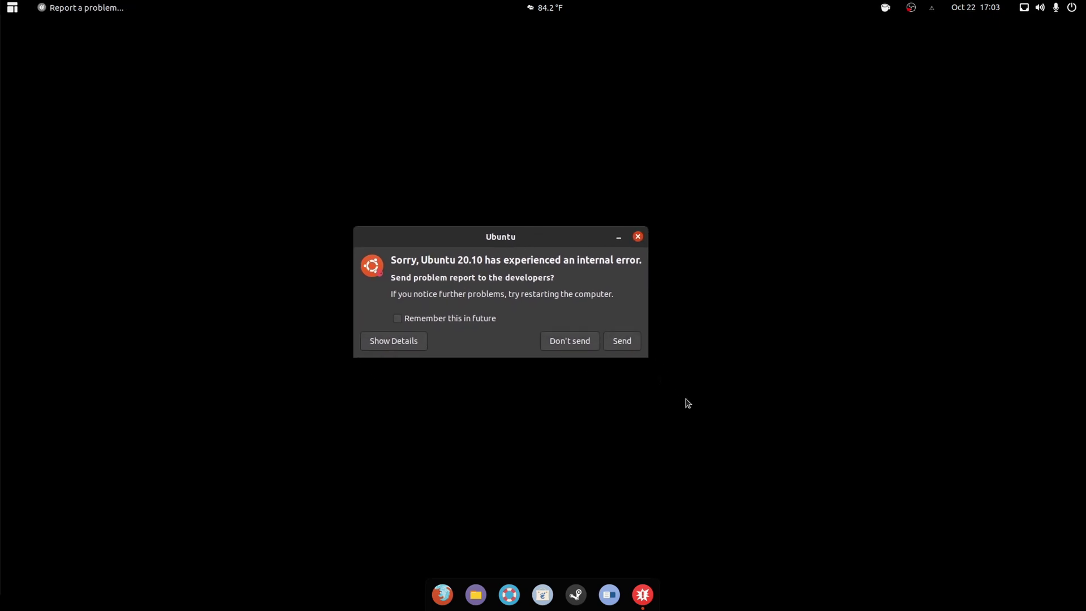
pyautogui.click(568, 336)
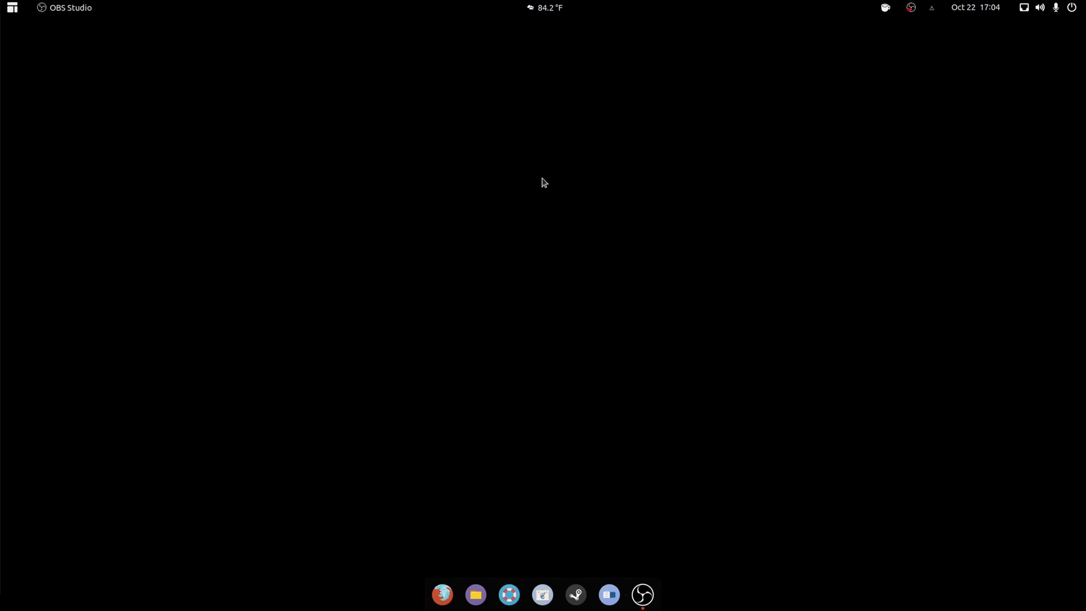
# Set the mountain sunset photo as wallpaper via Change Background, then close Settings
pyautogui.rightClick(538, 182)
pyautogui.click(606, 295)
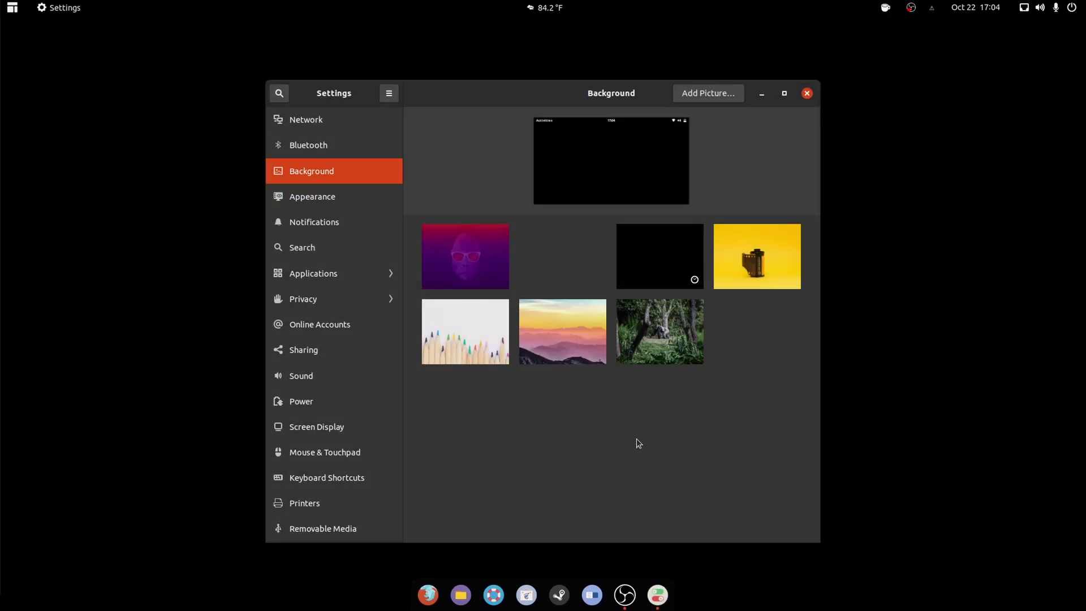
pyautogui.click(563, 333)
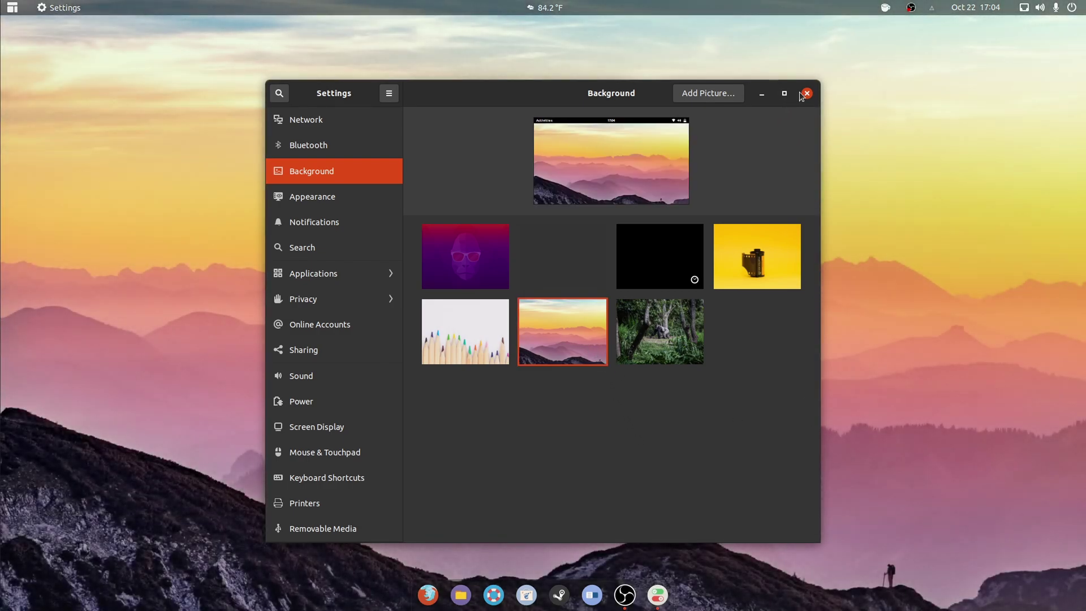
pyautogui.click(806, 94)
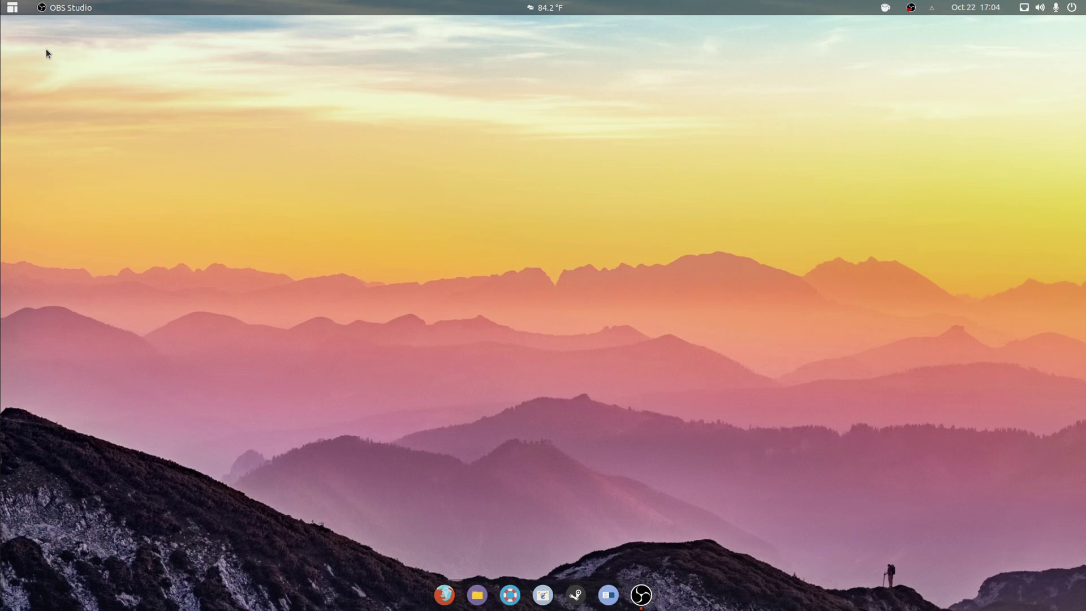
pyautogui.click(12, 7)
pyautogui.press('Escape')
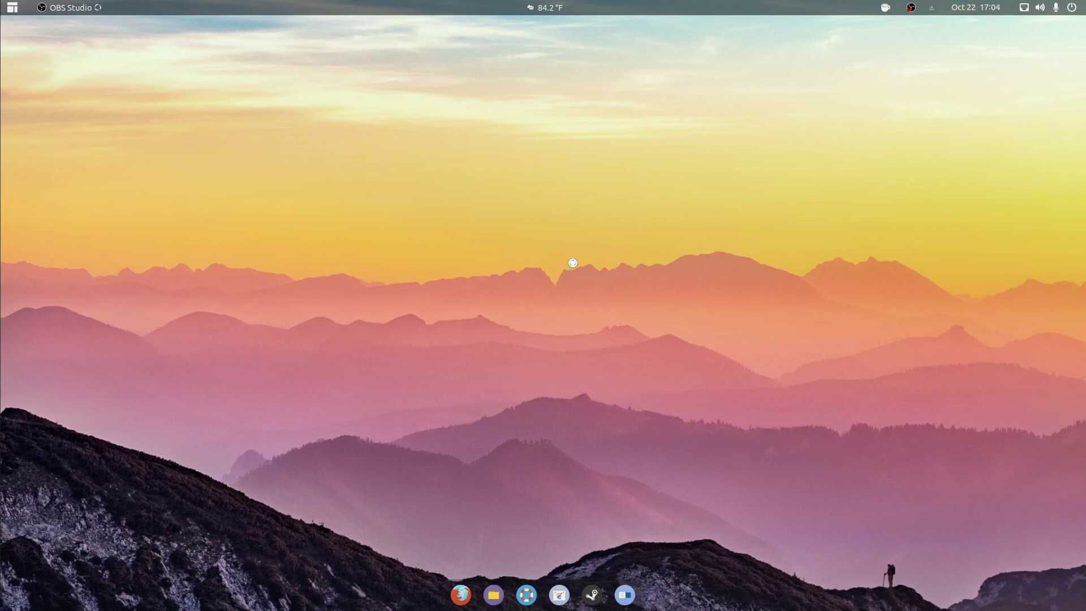
pyautogui.click(12, 7)
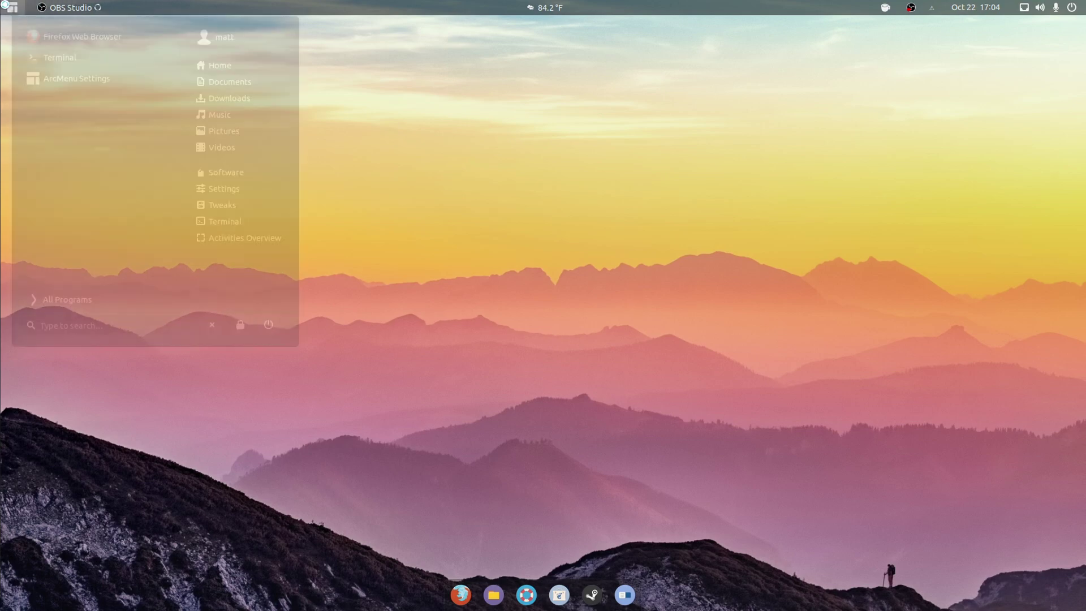
pyautogui.click(7, 7)
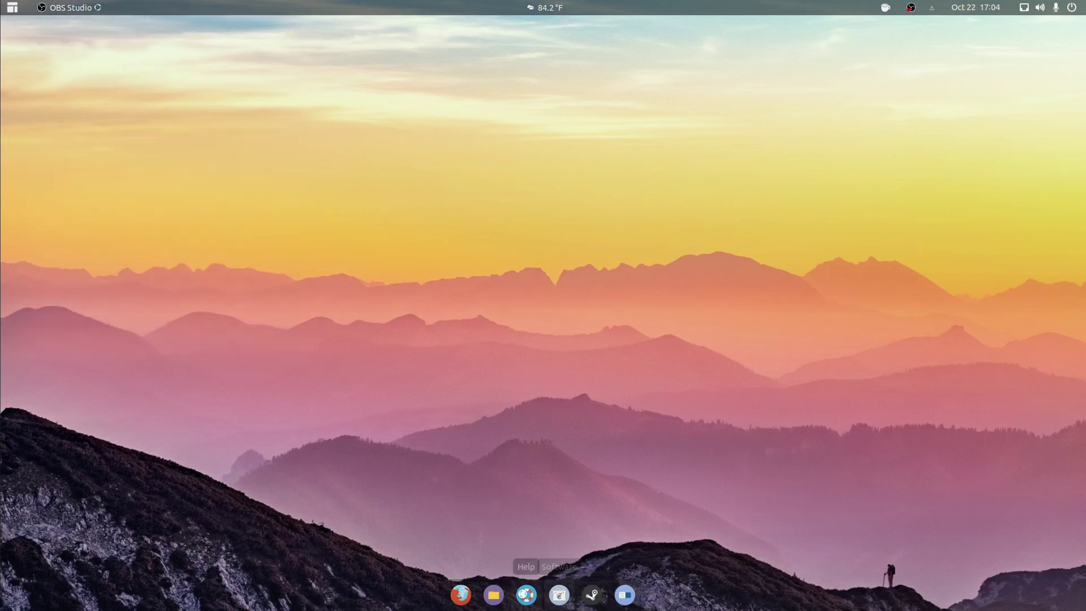
# Set the CPU power manager to High Performance, Performance governor and 4300 MHz, then close it
pyautogui.click(930, 8)
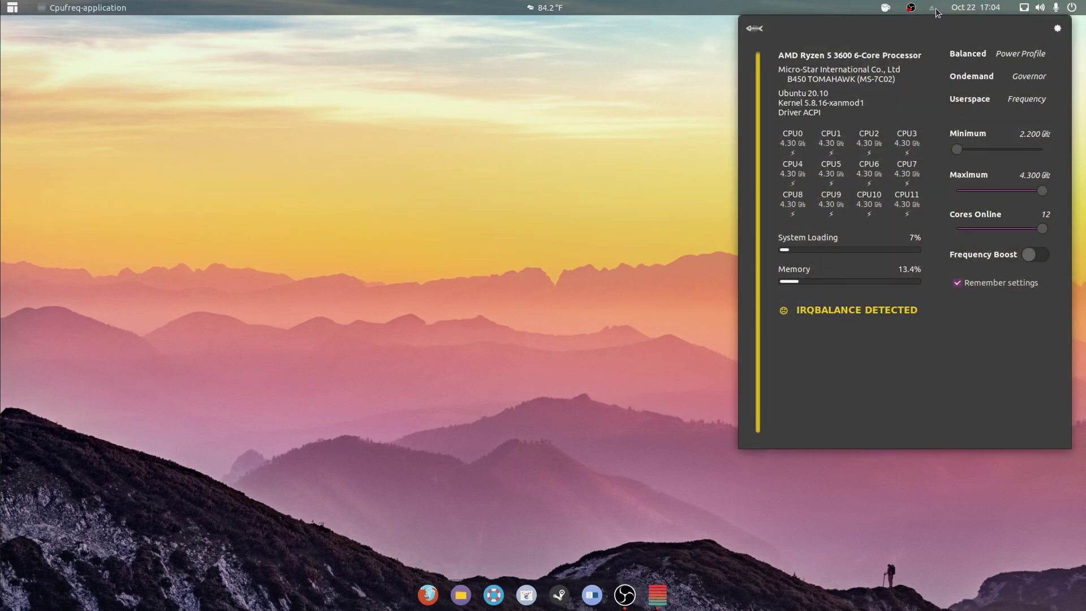
pyautogui.click(932, 8)
pyautogui.click(933, 8)
pyautogui.click(998, 54)
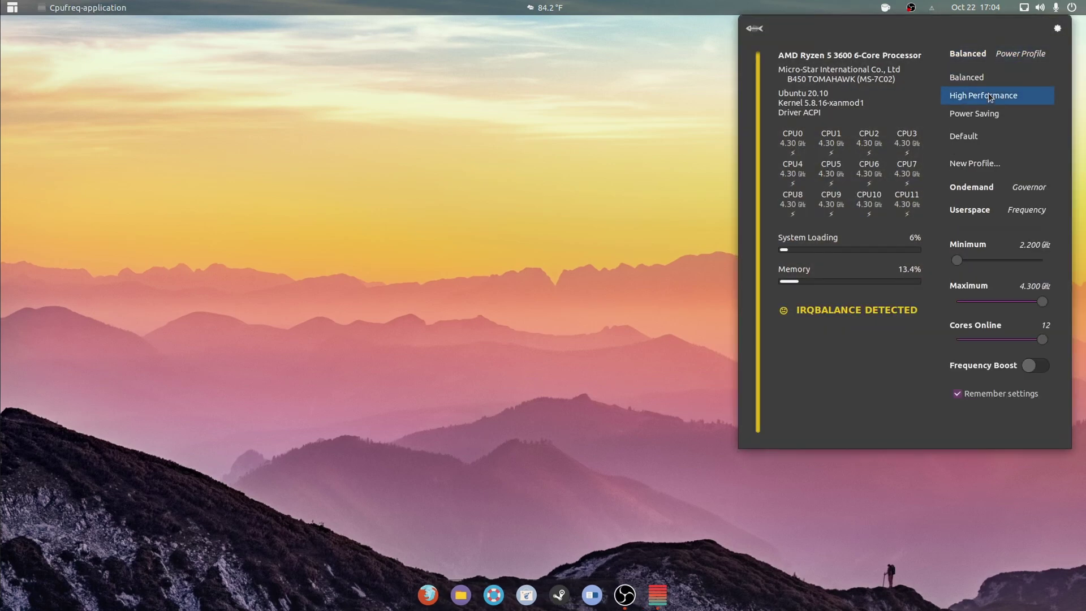
pyautogui.click(990, 96)
pyautogui.click(1007, 82)
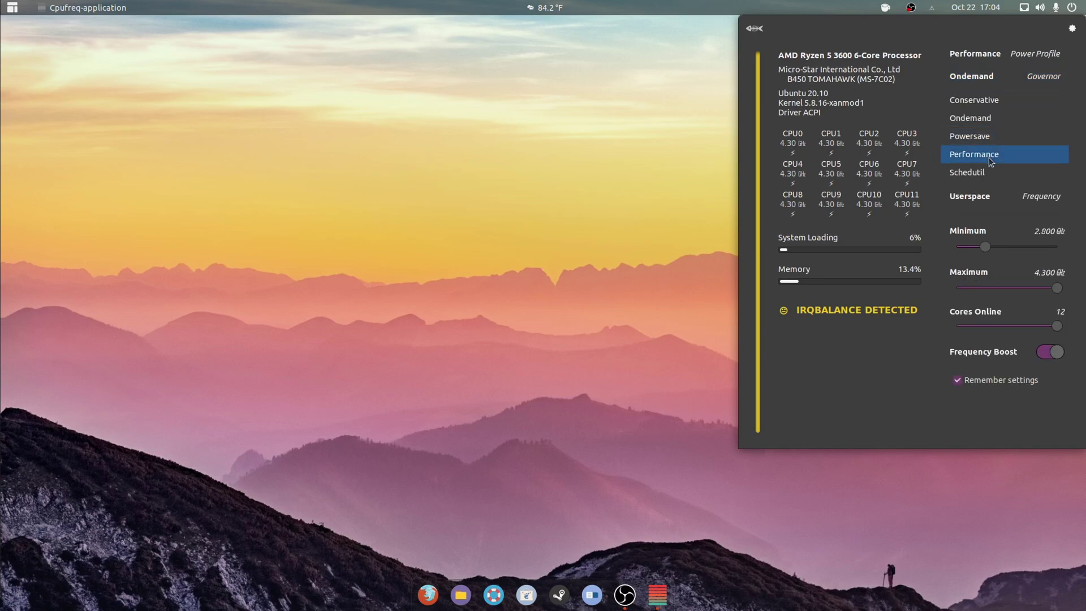
pyautogui.click(989, 157)
pyautogui.click(1016, 97)
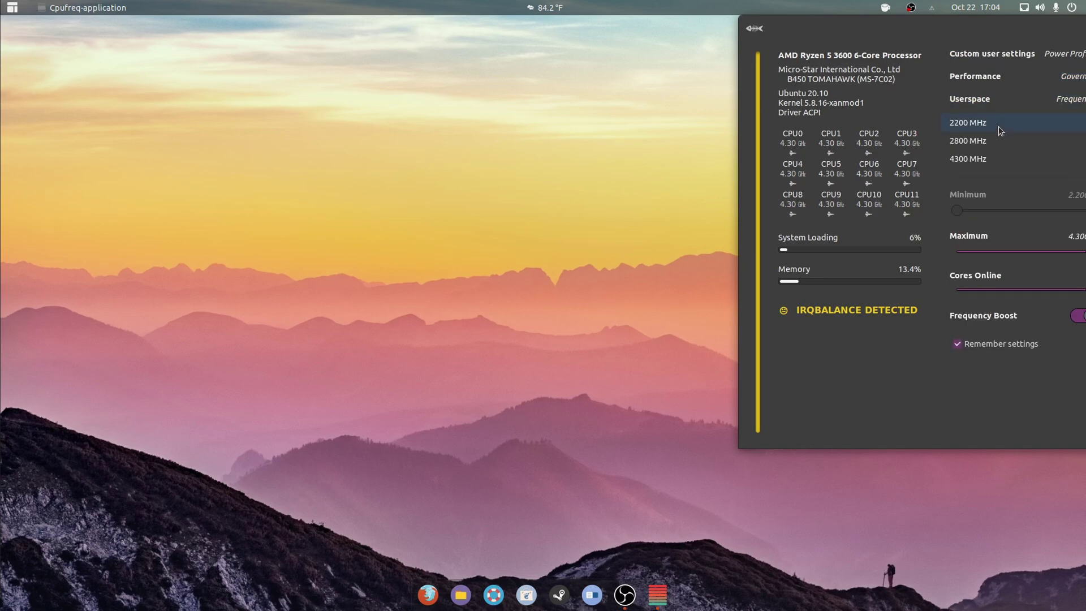
pyautogui.click(983, 165)
pyautogui.click(612, 148)
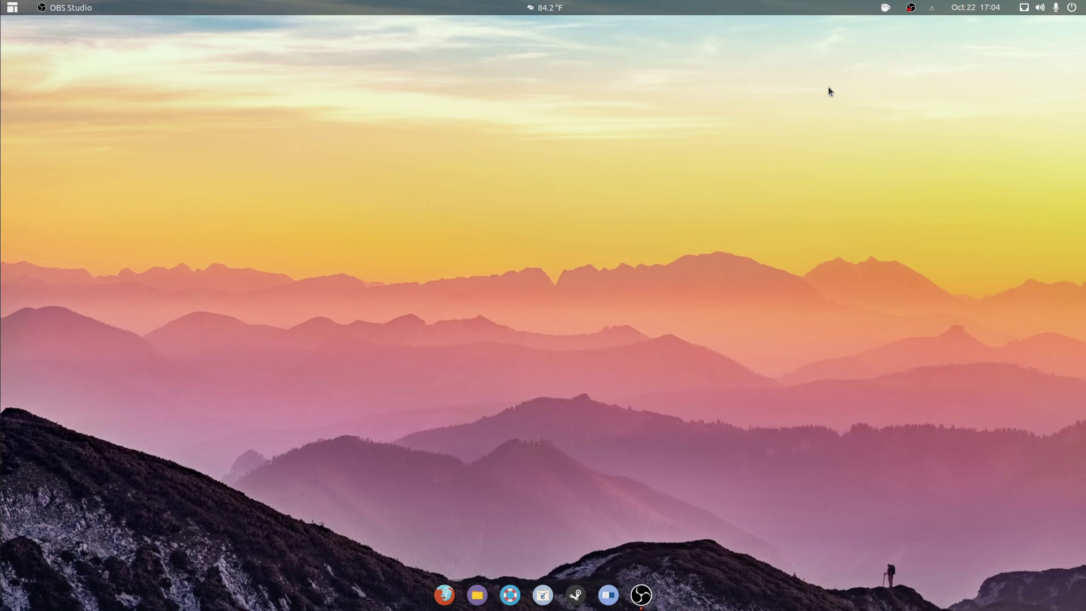
pyautogui.click(982, 8)
# Open GNOME Tweaks on its Extensions page and move the window up-left
pyautogui.click(856, 14)
pyautogui.click(609, 595)
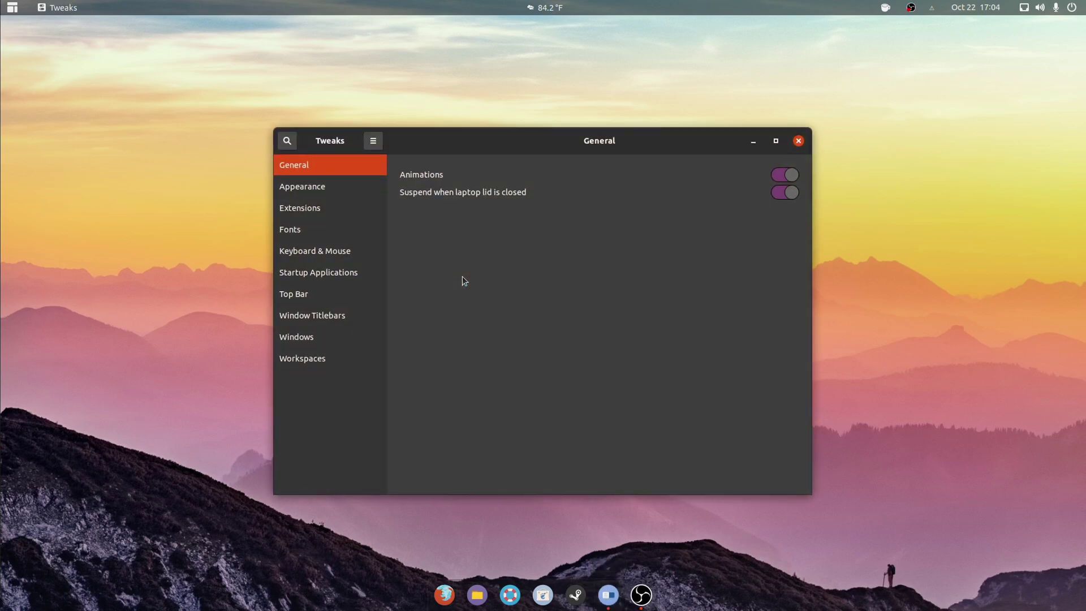
pyautogui.click(324, 208)
pyautogui.moveTo(543, 142); pyautogui.dragTo(502, 78)
pyautogui.scroll(-3, 643, 270)
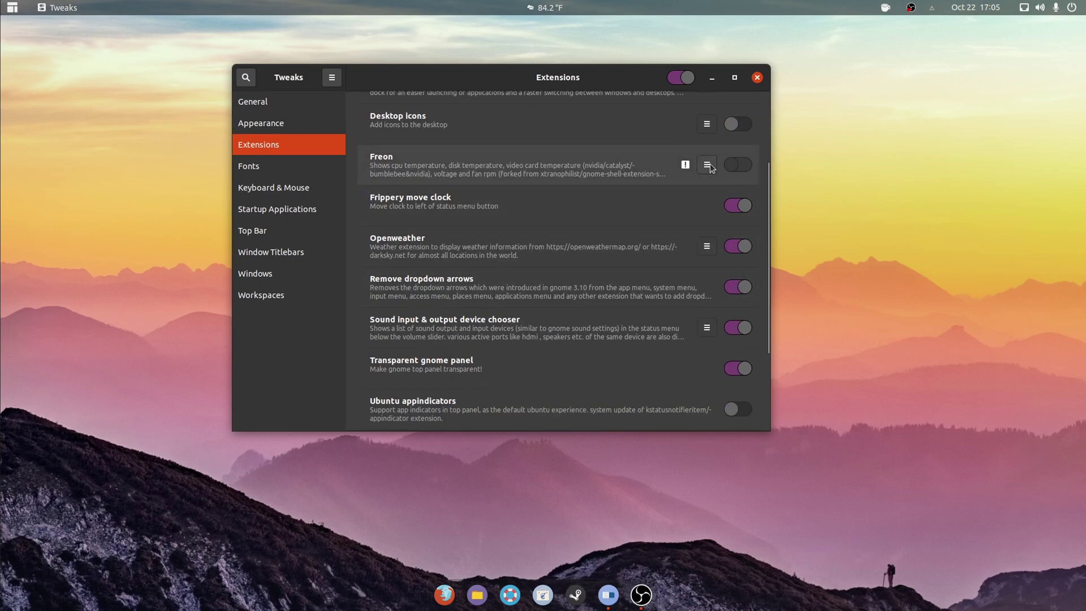
# Inspect the Freon extension's warning and settings, then scroll down to Cpufreq
pyautogui.click(685, 165)
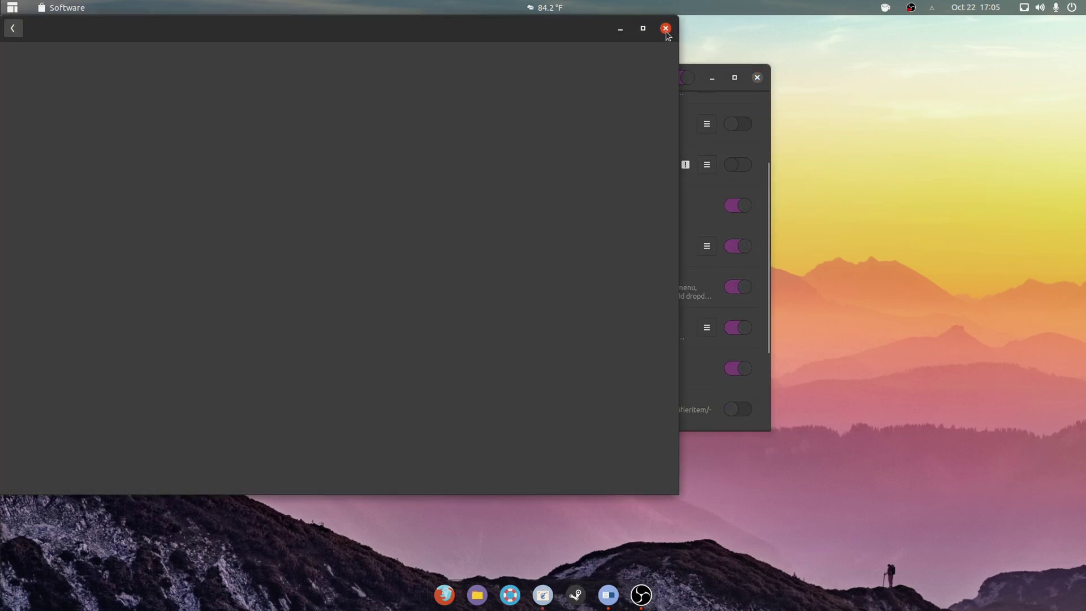
pyautogui.click(666, 28)
pyautogui.click(708, 164)
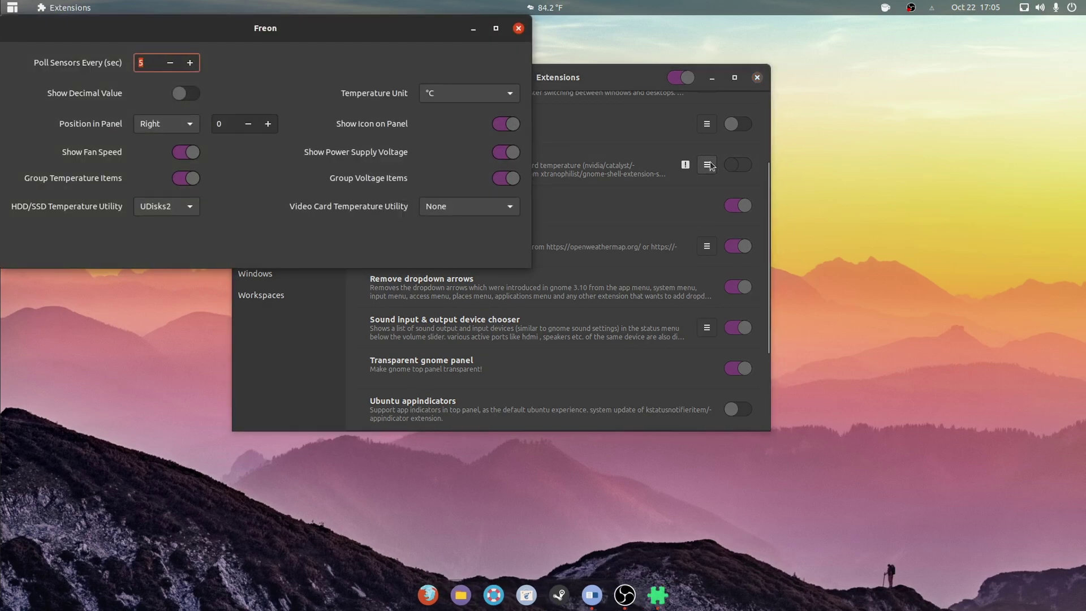
pyautogui.click(518, 28)
pyautogui.scroll(-4, 572, 326)
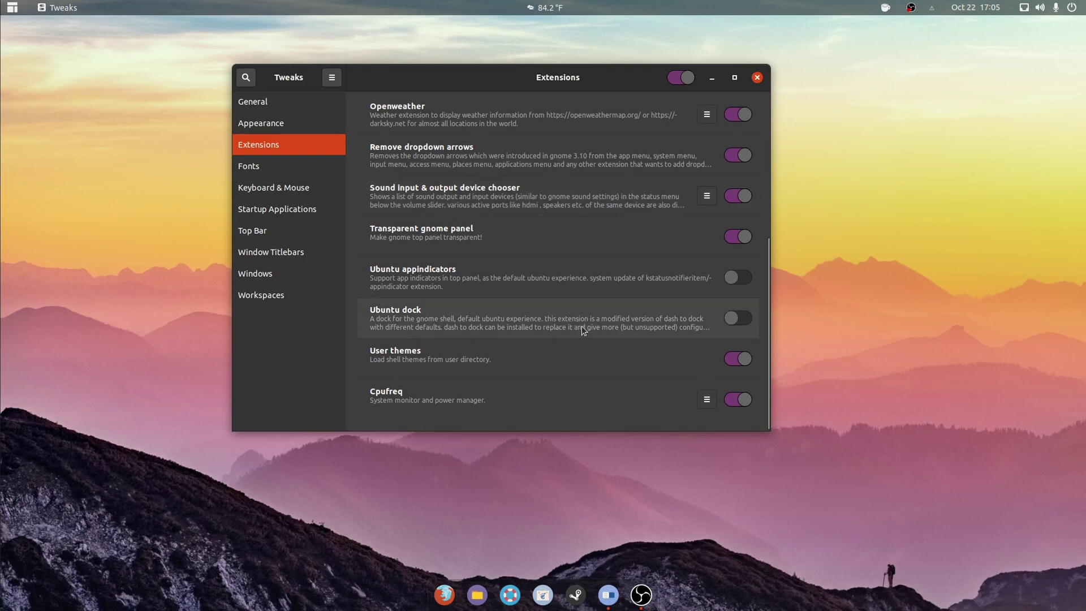
# Enable Governors and Loading in the Cpufreq extension's Monitor settings
pyautogui.click(691, 395)
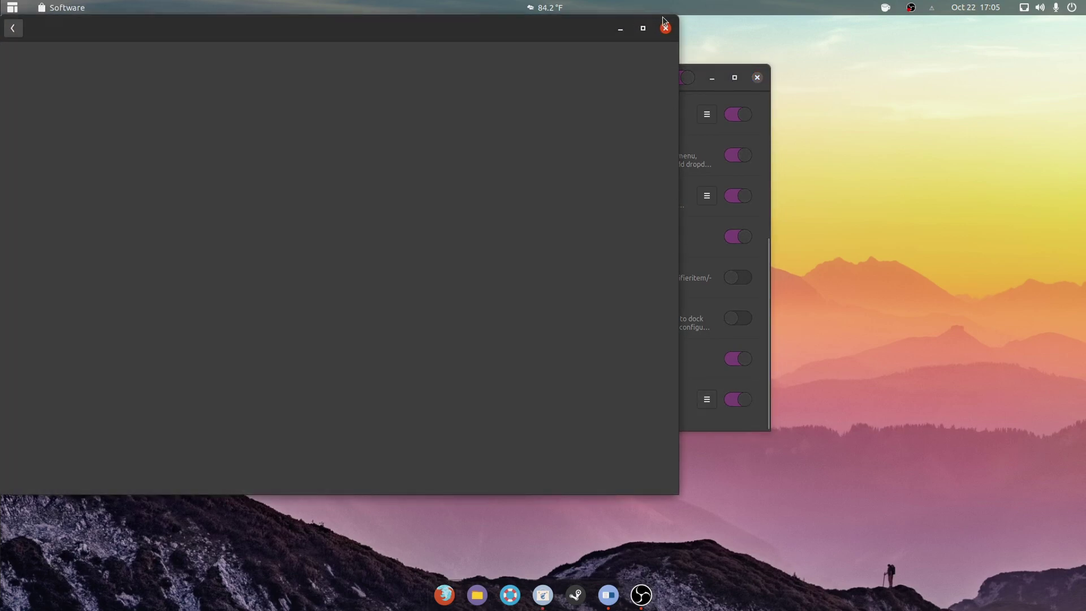
pyautogui.click(666, 28)
pyautogui.click(714, 400)
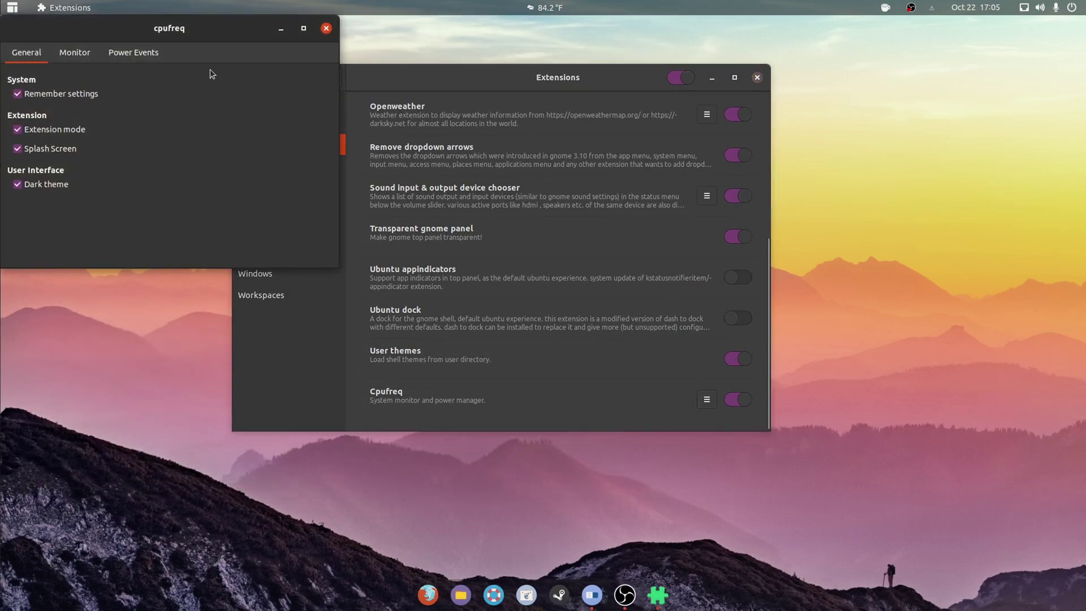
pyautogui.moveTo(177, 32); pyautogui.dragTo(444, 111)
pyautogui.click(343, 131)
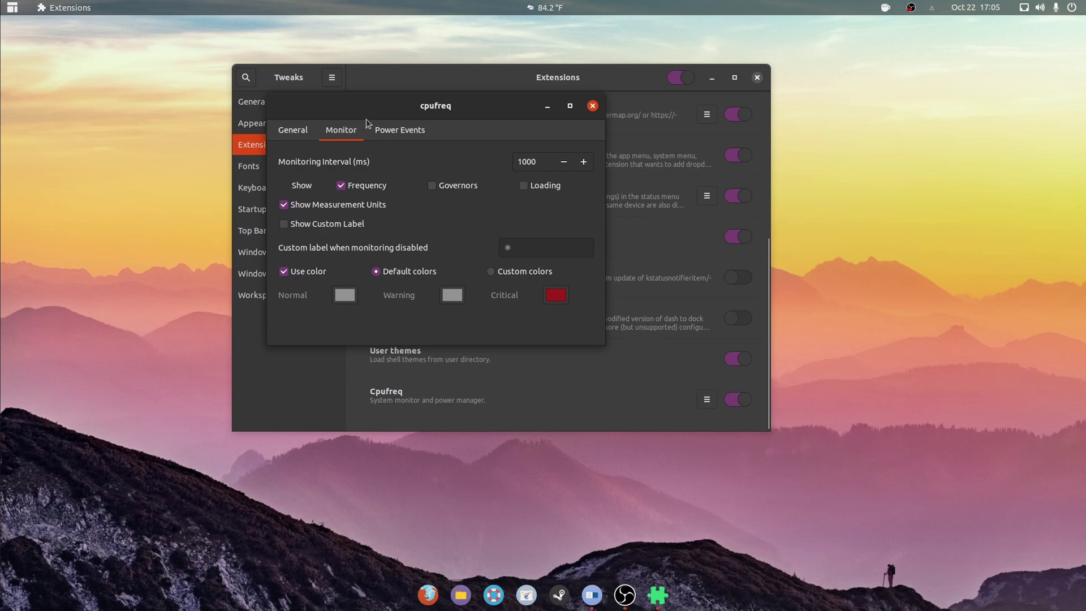
pyautogui.click(445, 186)
pyautogui.click(532, 186)
pyautogui.click(938, 8)
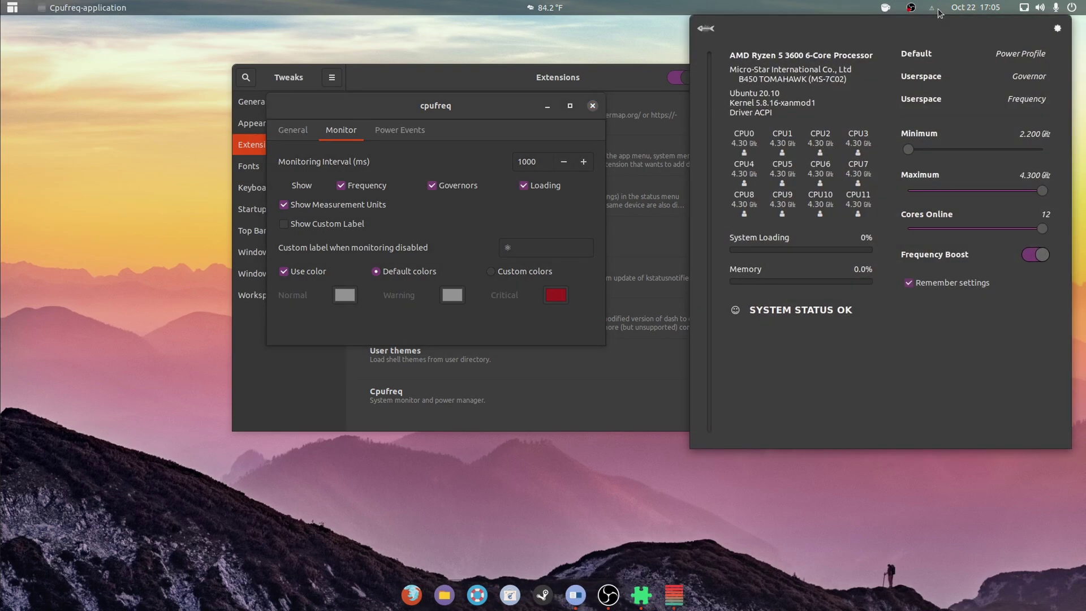
pyautogui.click(938, 9)
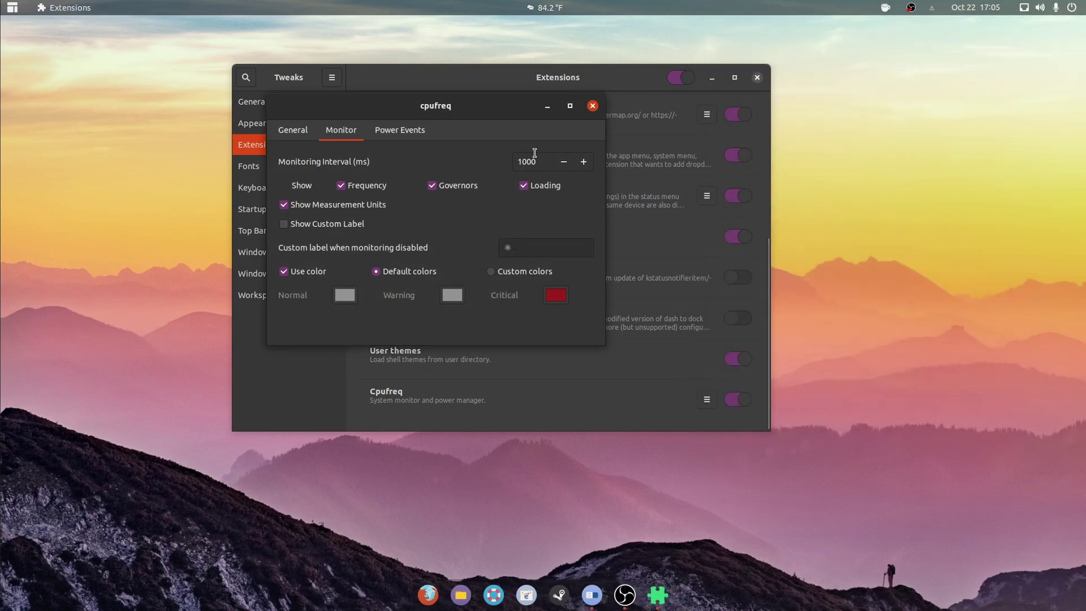
# Choose an on-battery power profile under Power Events and close the Cpufreq preferences
pyautogui.click(383, 135)
pyautogui.click(510, 164)
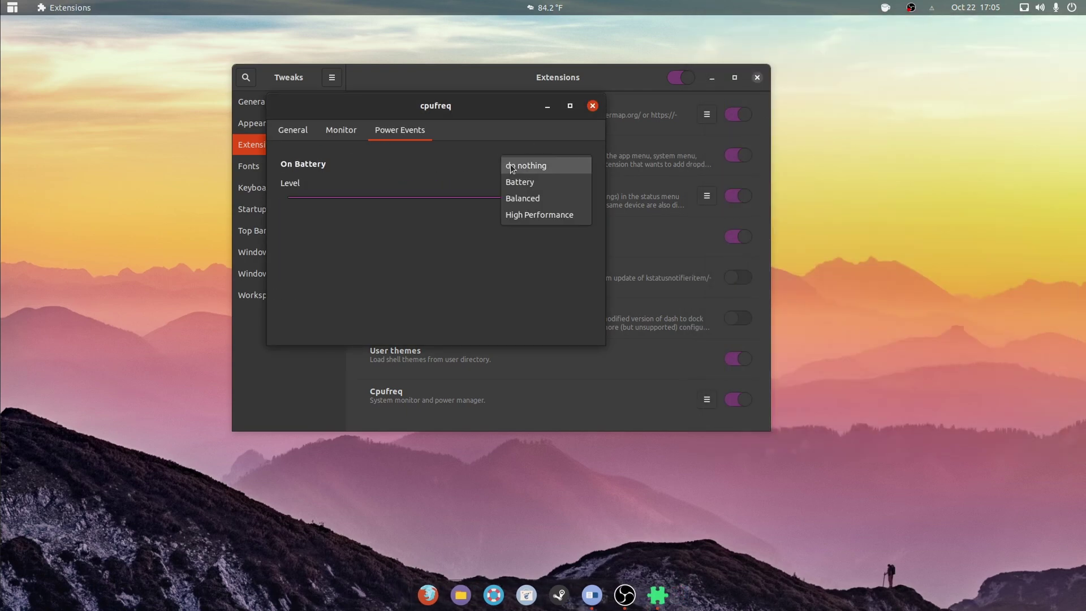
pyautogui.click(547, 138)
pyautogui.click(555, 172)
pyautogui.click(554, 171)
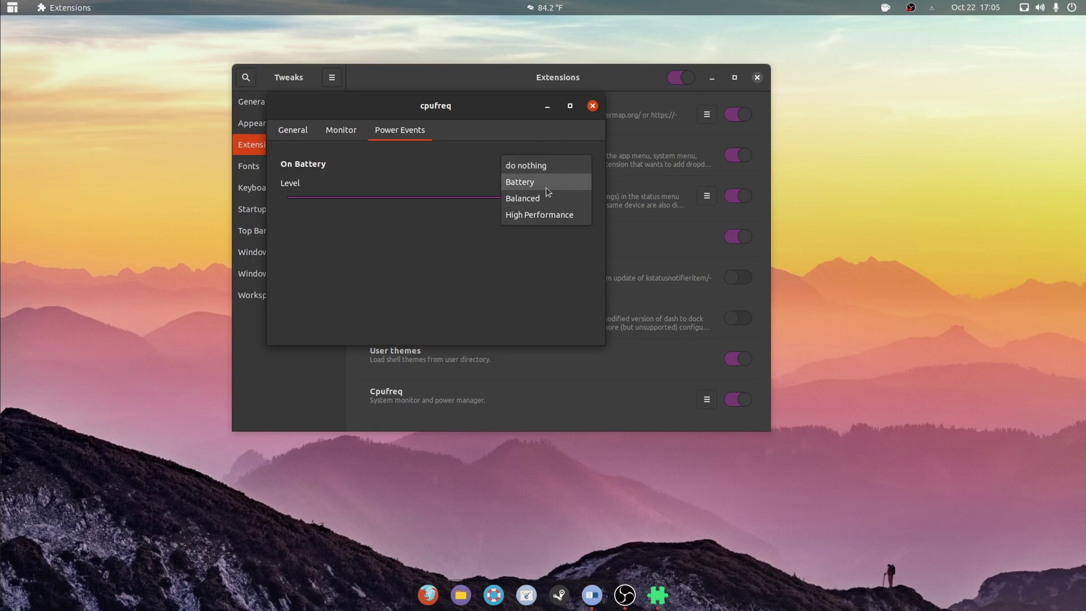
pyautogui.click(545, 209)
pyautogui.click(592, 105)
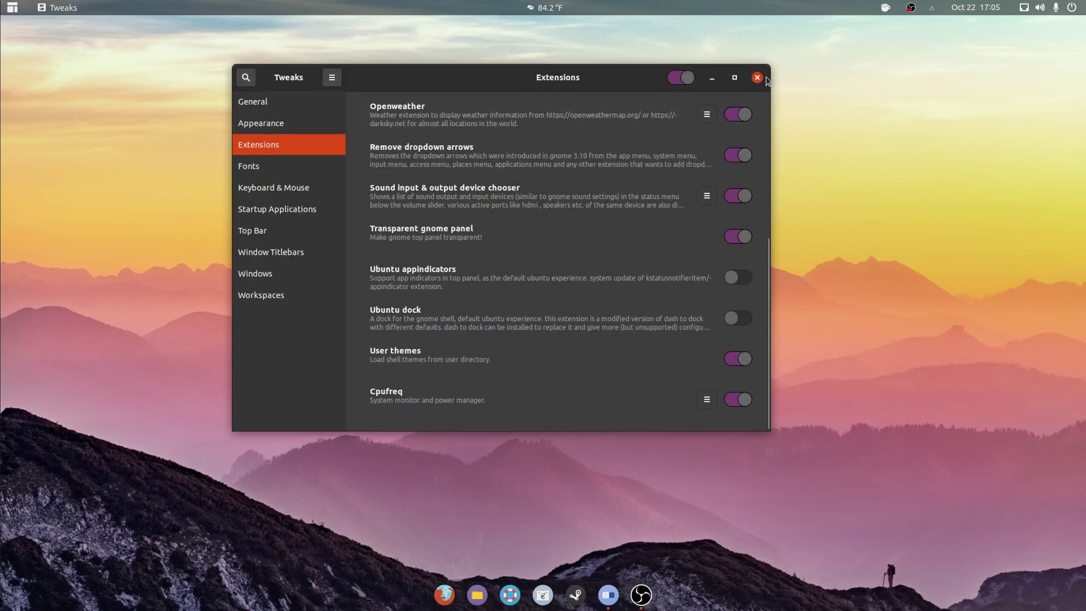
# Close Tweaks, glance over the Home folder in Files, then close Files too
pyautogui.moveTo(595, 73); pyautogui.dragTo(659, 103)
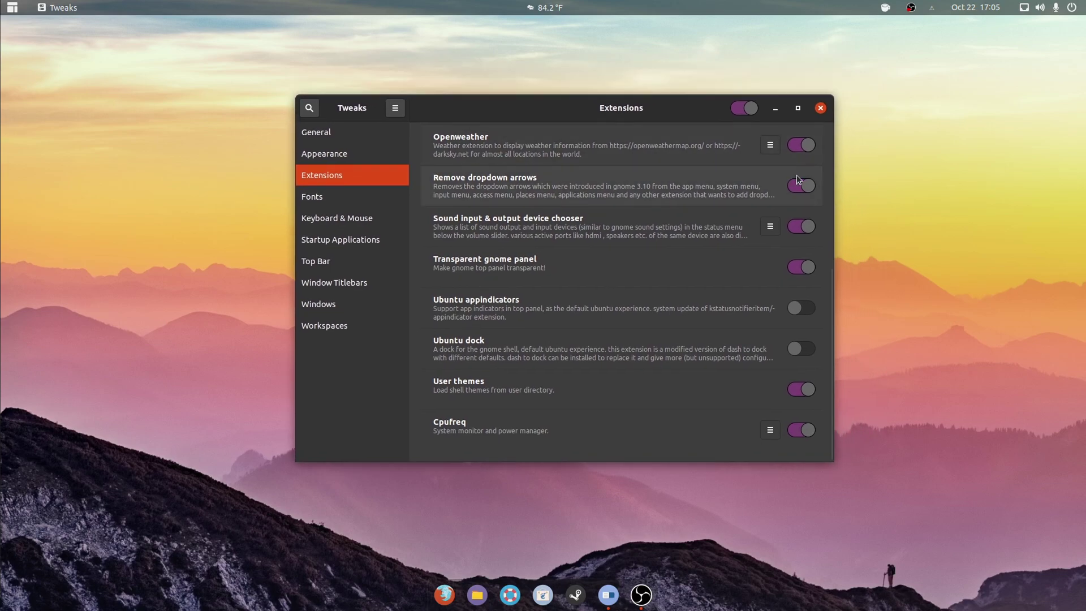
pyautogui.click(821, 108)
pyautogui.click(477, 595)
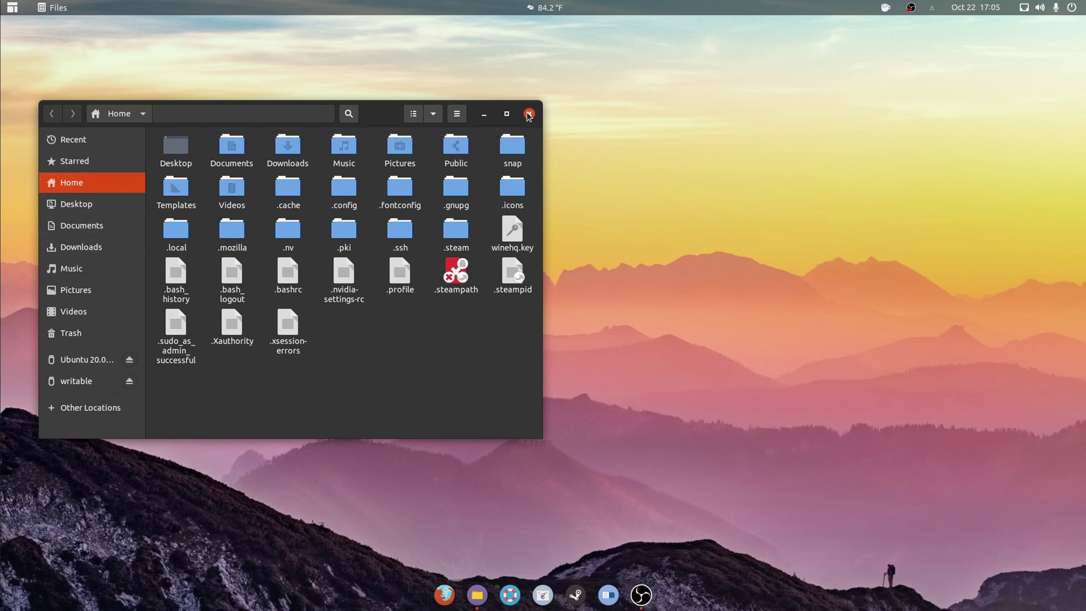
pyautogui.click(528, 114)
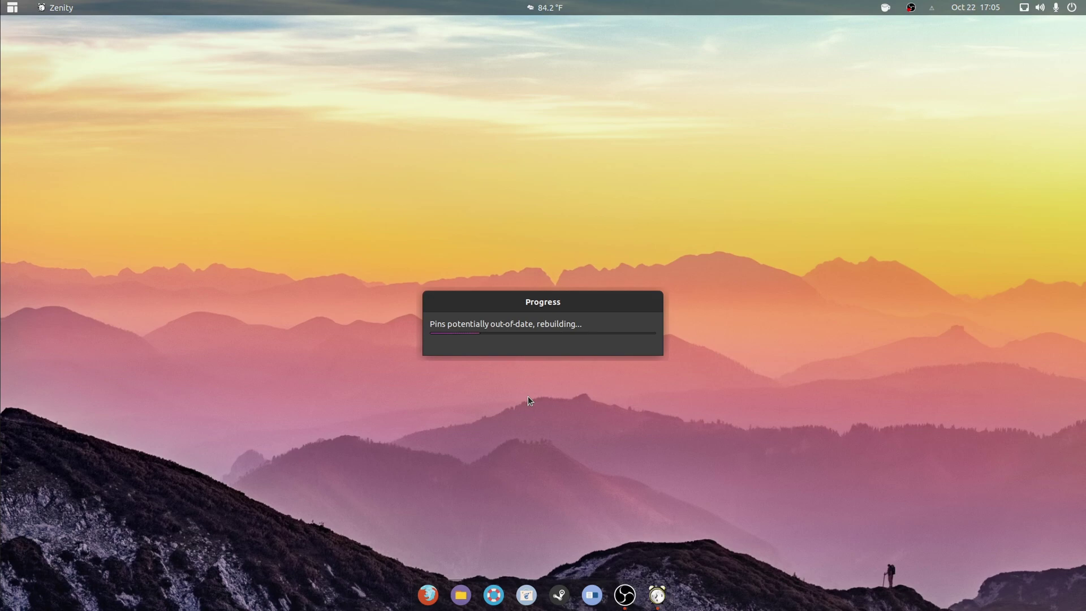
# Move the Steam 'Pins potentially out-of-date, rebuilding' progress box to the upper left
pyautogui.moveTo(505, 306); pyautogui.dragTo(187, 77)
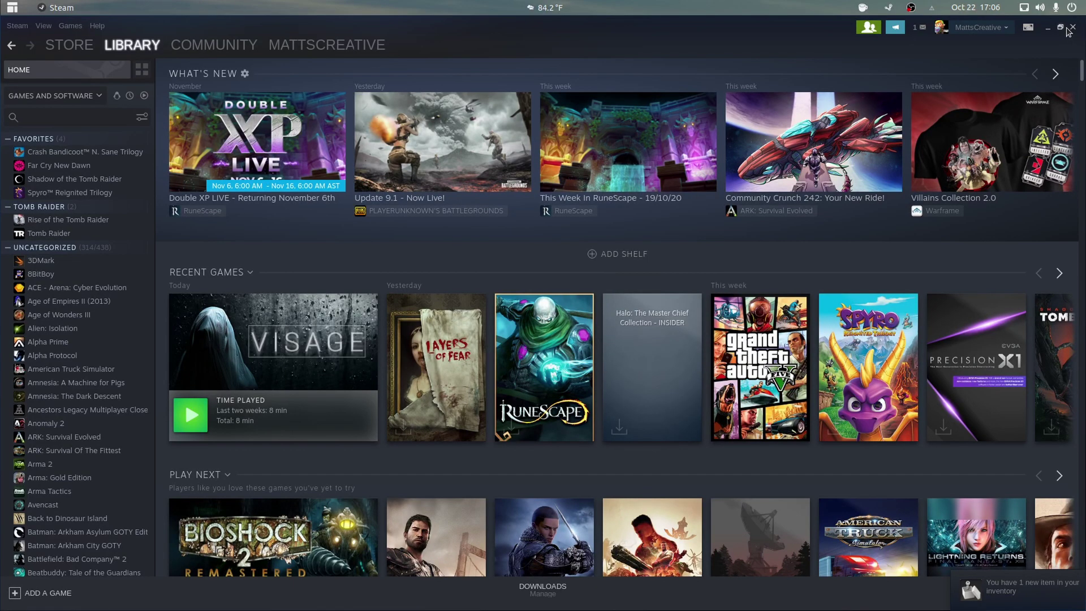
pyautogui.click(1072, 27)
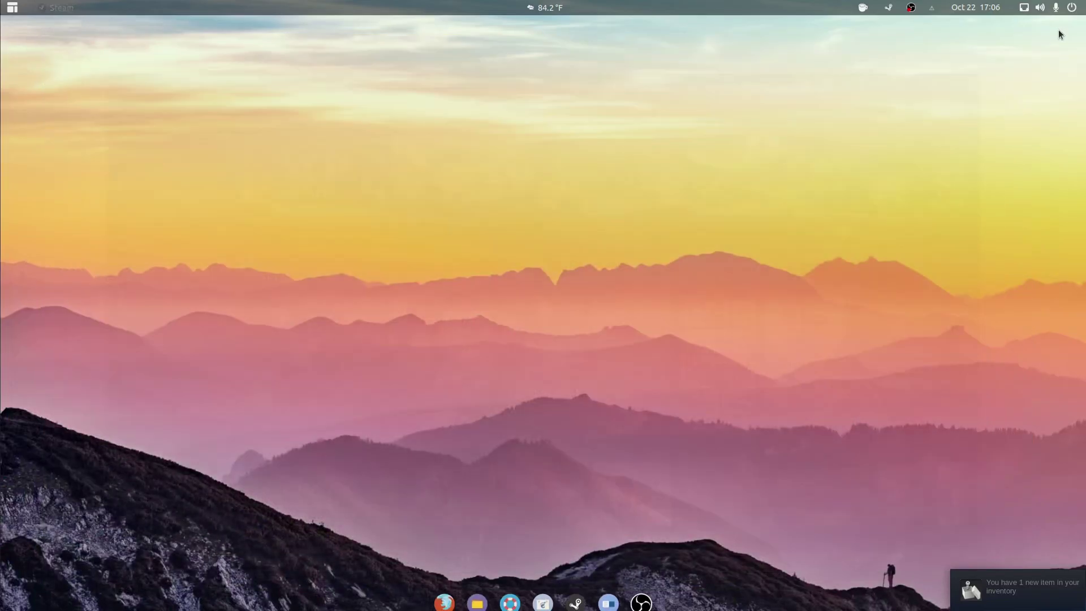
pyautogui.click(14, 10)
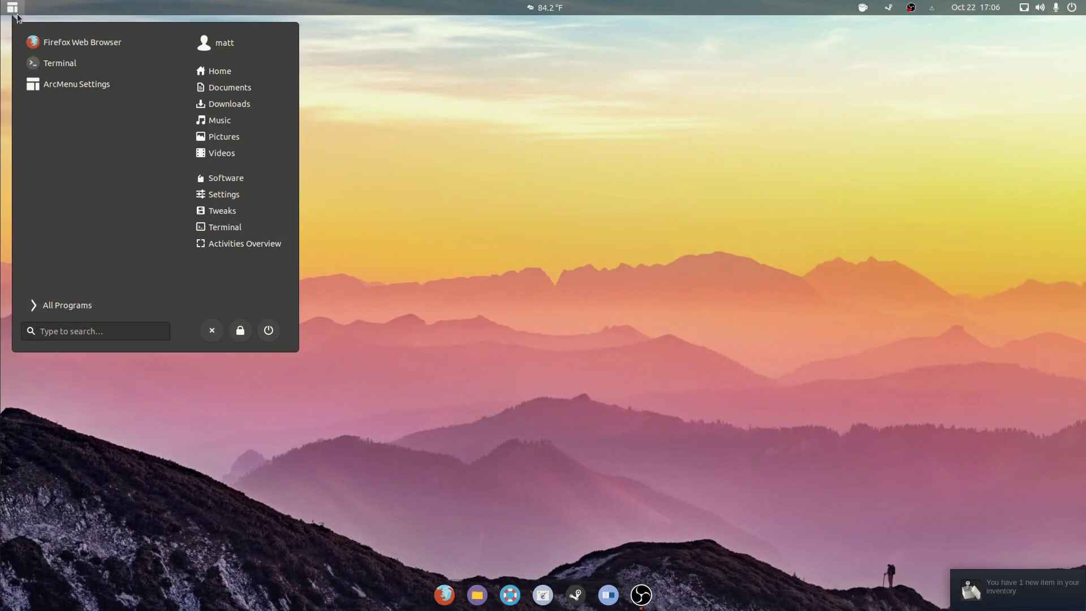
pyautogui.write('nvi')
pyautogui.press('Return')
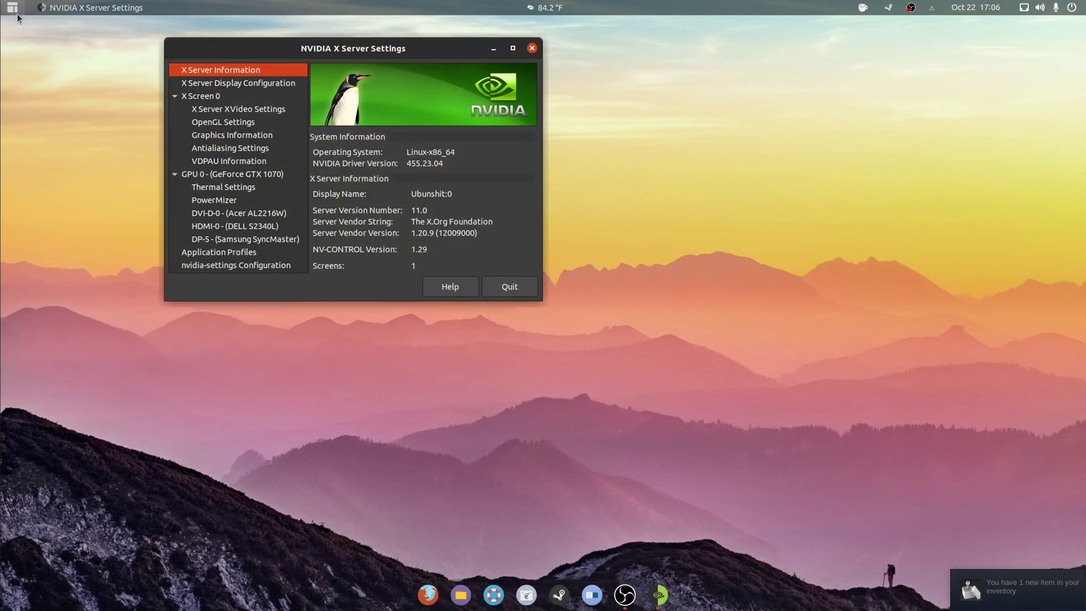
pyautogui.click(533, 49)
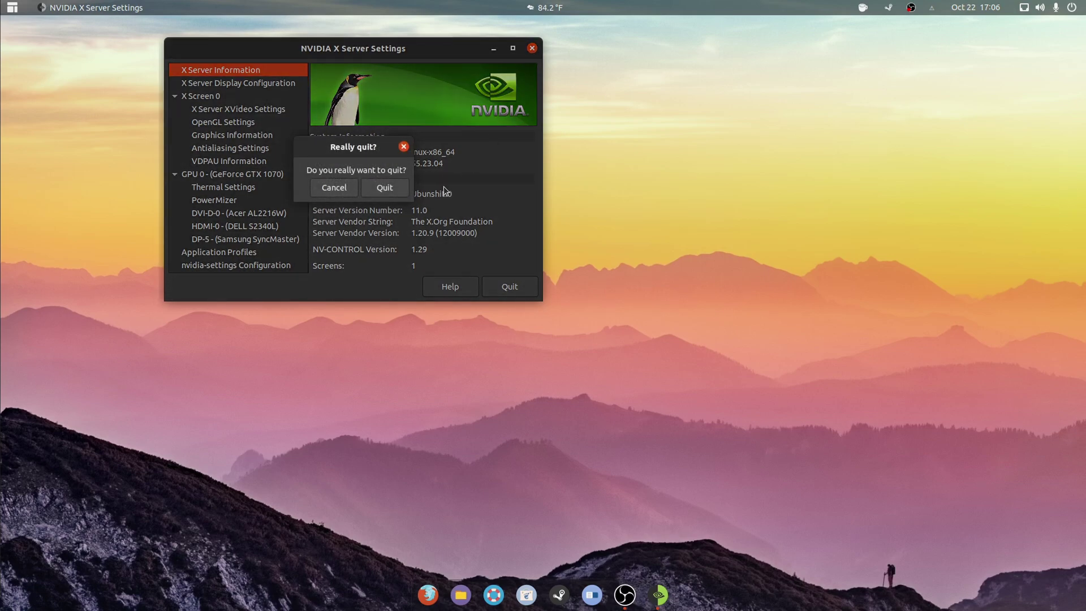
pyautogui.click(403, 191)
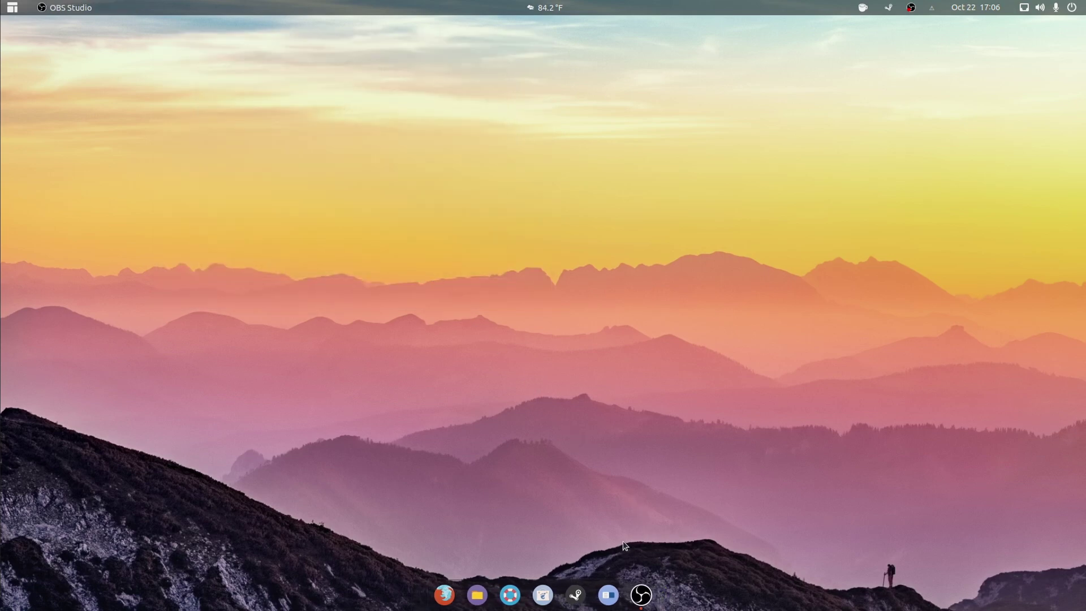
pyautogui.press('super')
pyautogui.write('term')
pyautogui.press('Return')
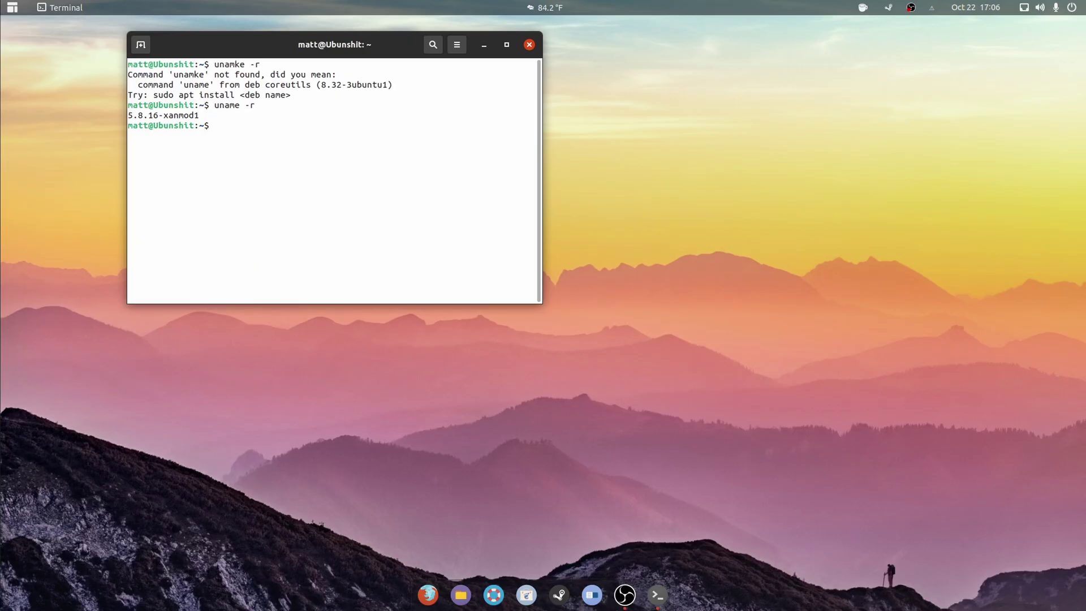
pyautogui.doubleClick(308, 45)
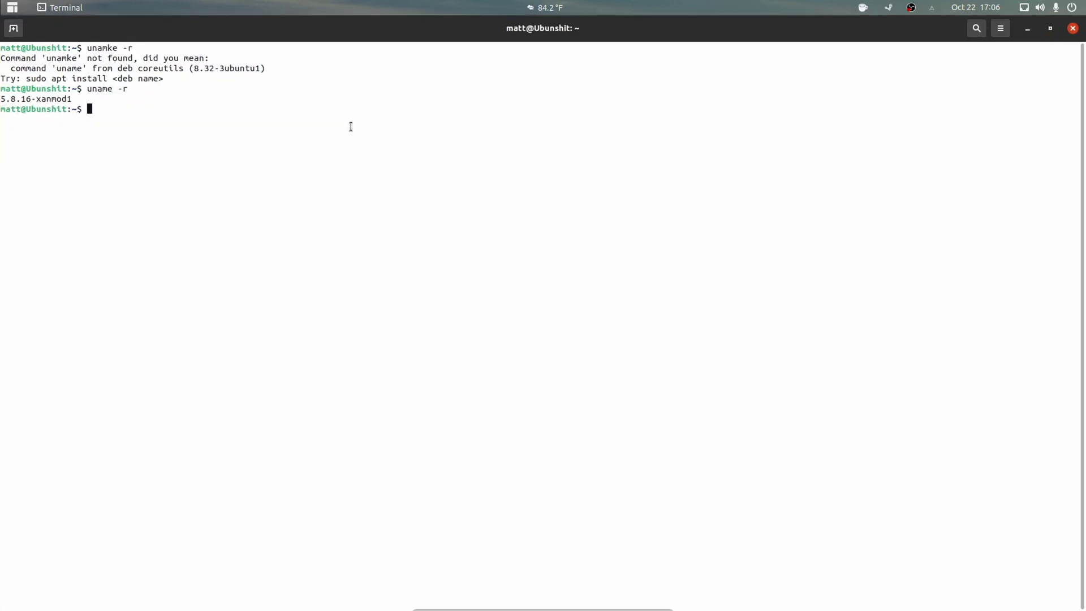
pyautogui.doubleClick(420, 29)
pyautogui.moveTo(380, 34); pyautogui.dragTo(432, 83)
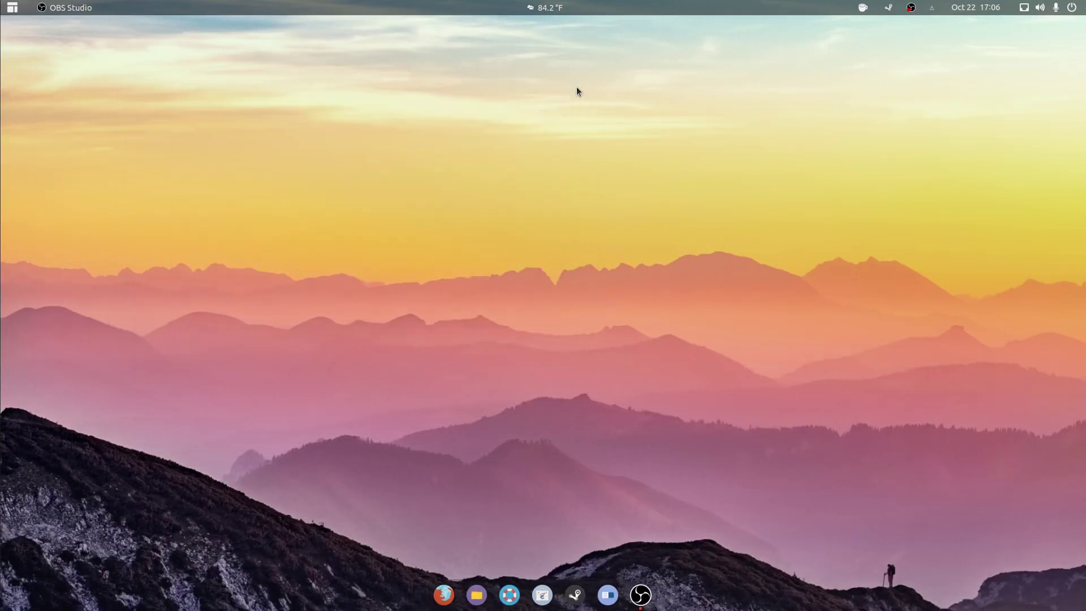
pyautogui.click(575, 89)
# Briefly view Home in Files, close it, and launch a terminal via Activities search
pyautogui.press('super+e')
pyautogui.moveTo(362, 120); pyautogui.dragTo(412, 151)
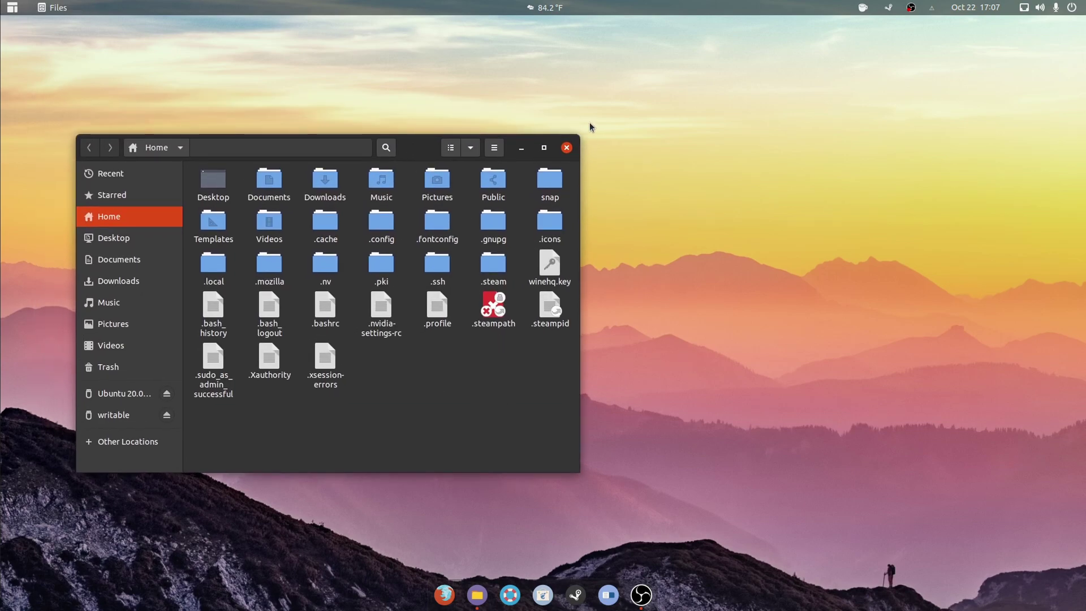
pyautogui.click(566, 147)
pyautogui.press('super')
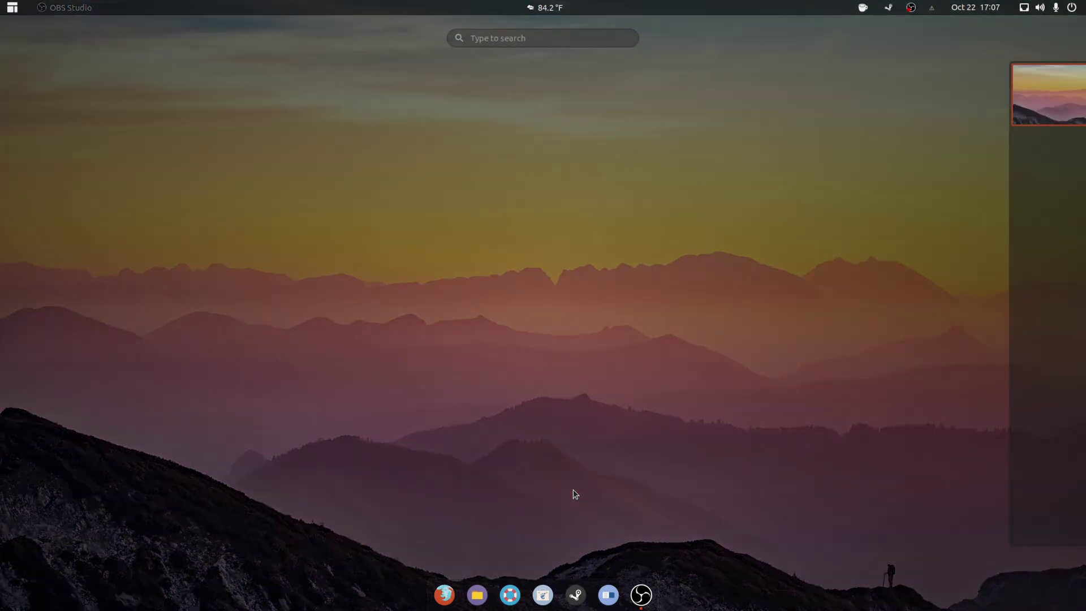
pyautogui.write('ter')
pyautogui.press('Return')
# Rerun winecfg from history and accept installing Wine Mono and Wine Gecko
pyautogui.press('Up')
pyautogui.press('Return')
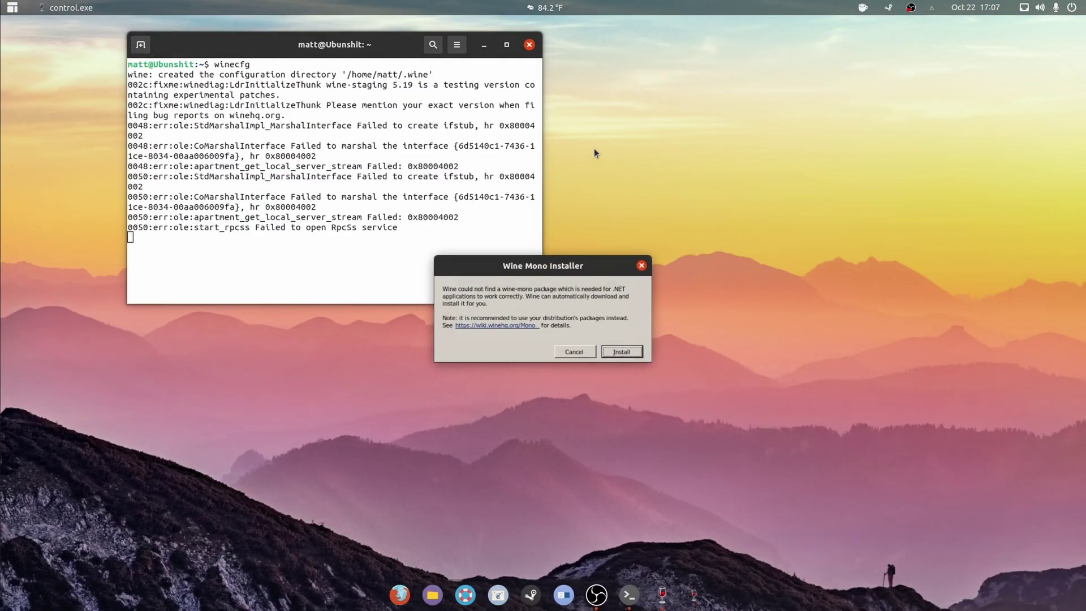
pyautogui.click(624, 350)
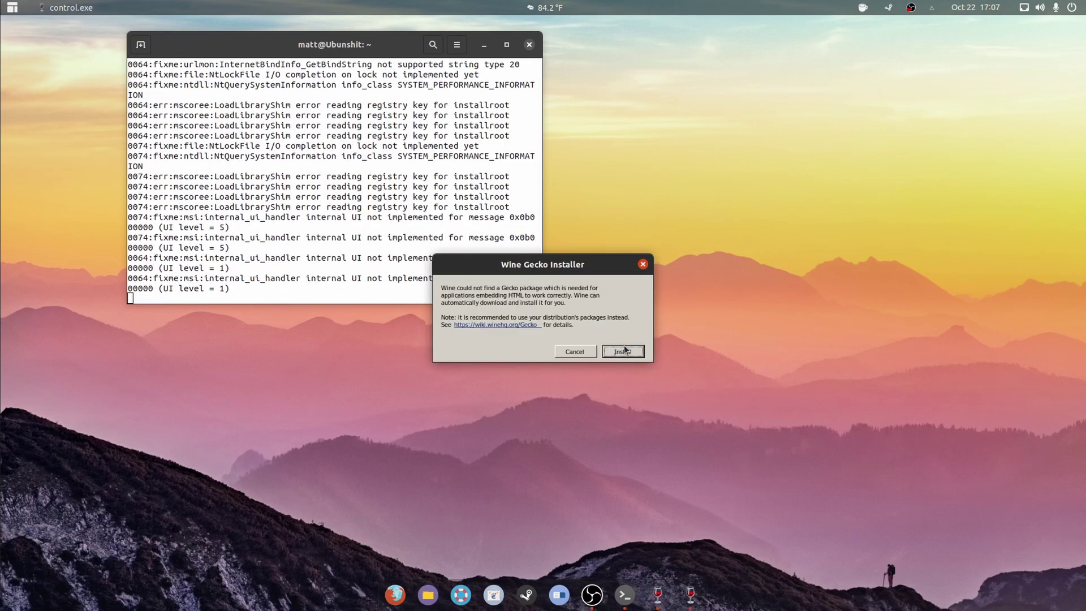
pyautogui.click(623, 351)
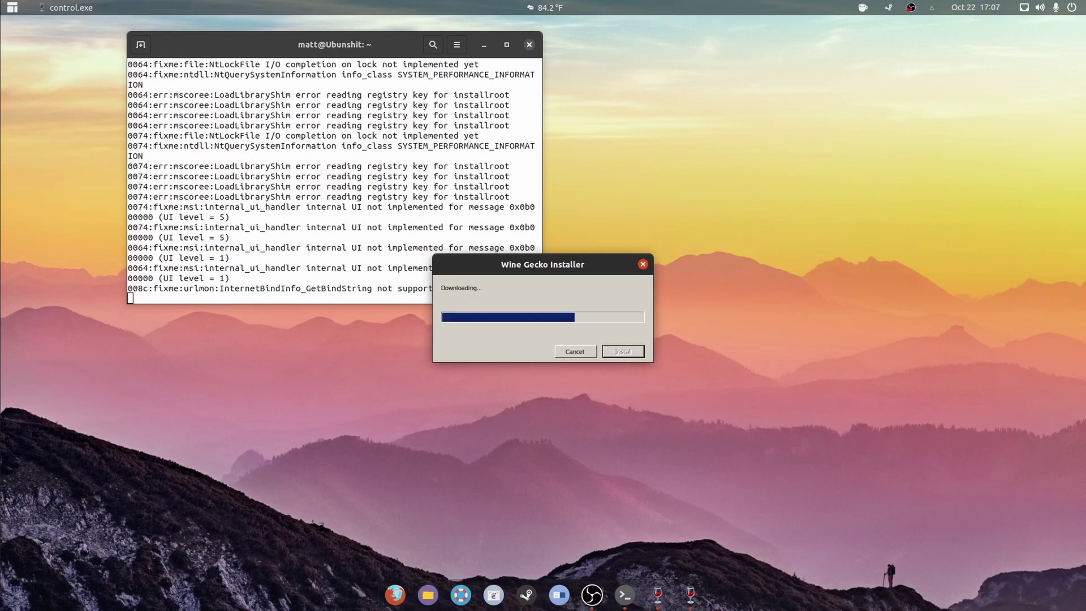